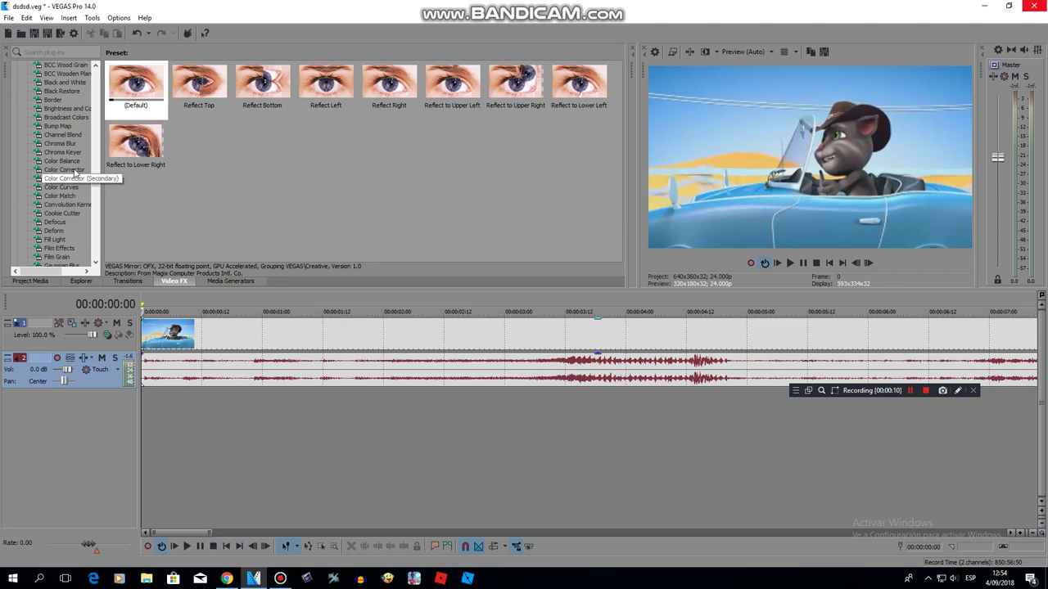
Step: Apply Channel Blend with the RGB to BGR preset and Color Corrector (Secondary) with the Invert Color preset to the video clip
click(62, 134)
drag(136, 147, 258, 343)
click(64, 170)
click(72, 187)
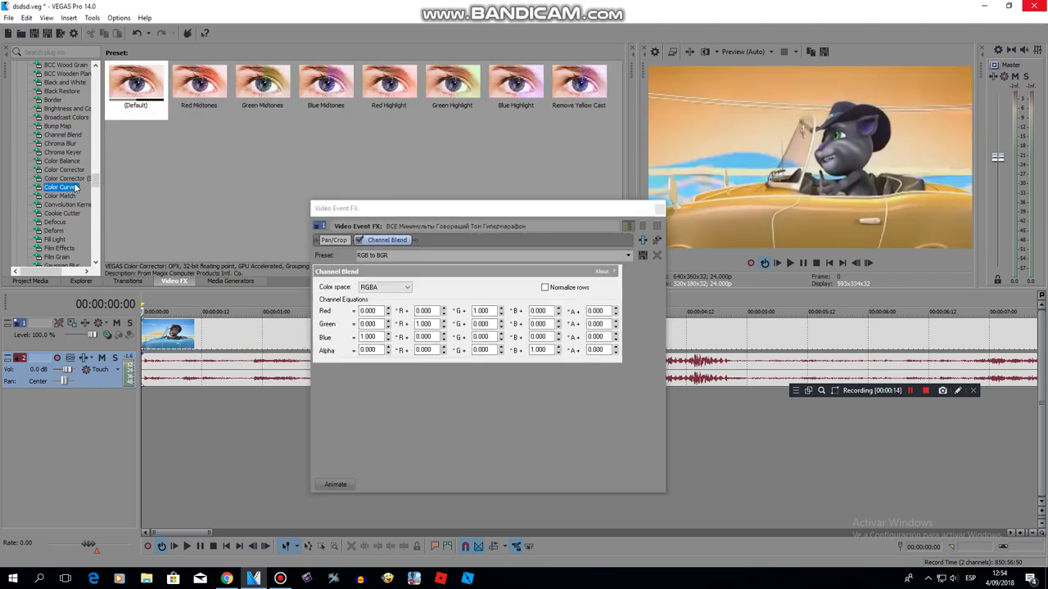
click(64, 178)
drag(199, 86, 476, 243)
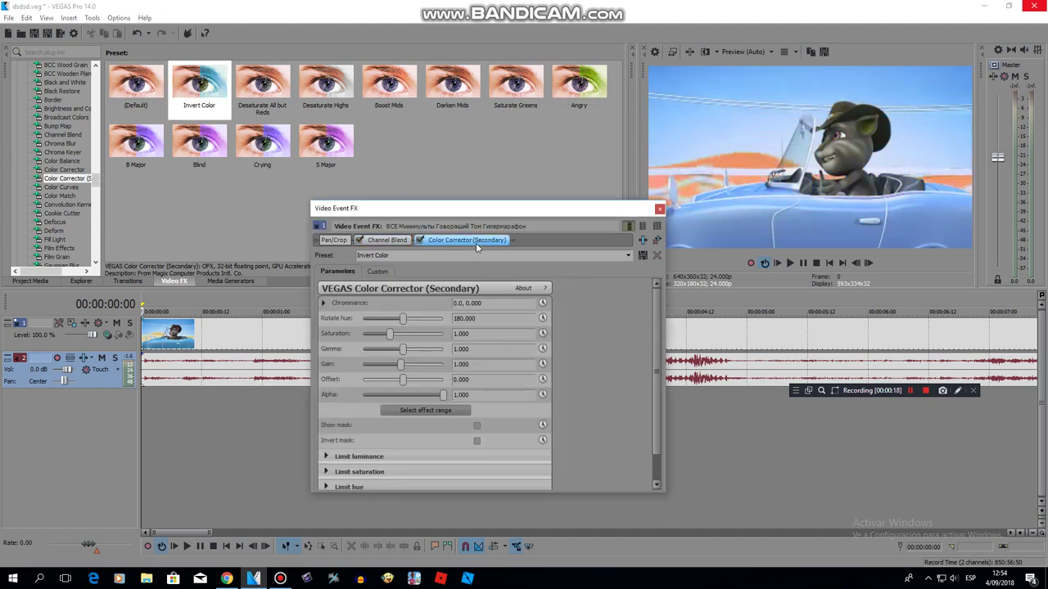
Step: Copy the hue value from the YouTube description in Chrome and set the secondary color corrector's Rotate hue to 240.000 in VEGAS Pro
click(227, 578)
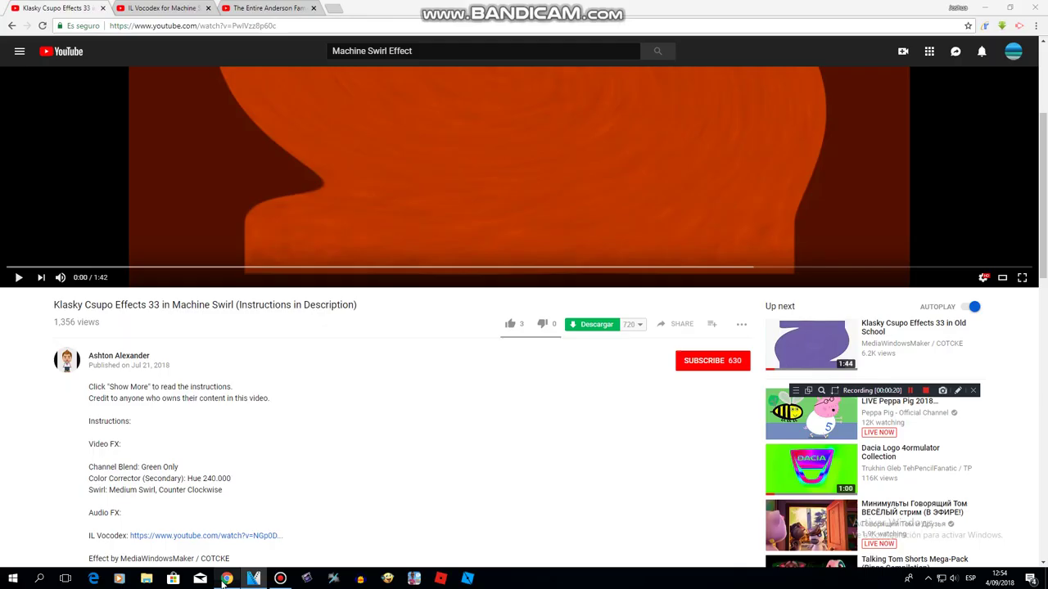
double_click(215, 478)
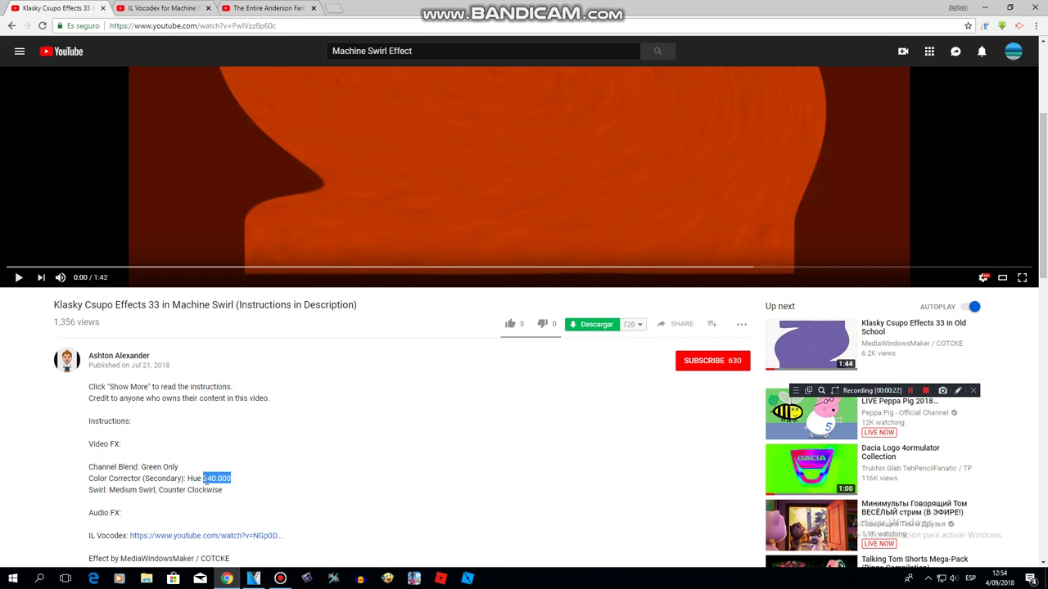
right_click(215, 478)
click(236, 489)
click(253, 577)
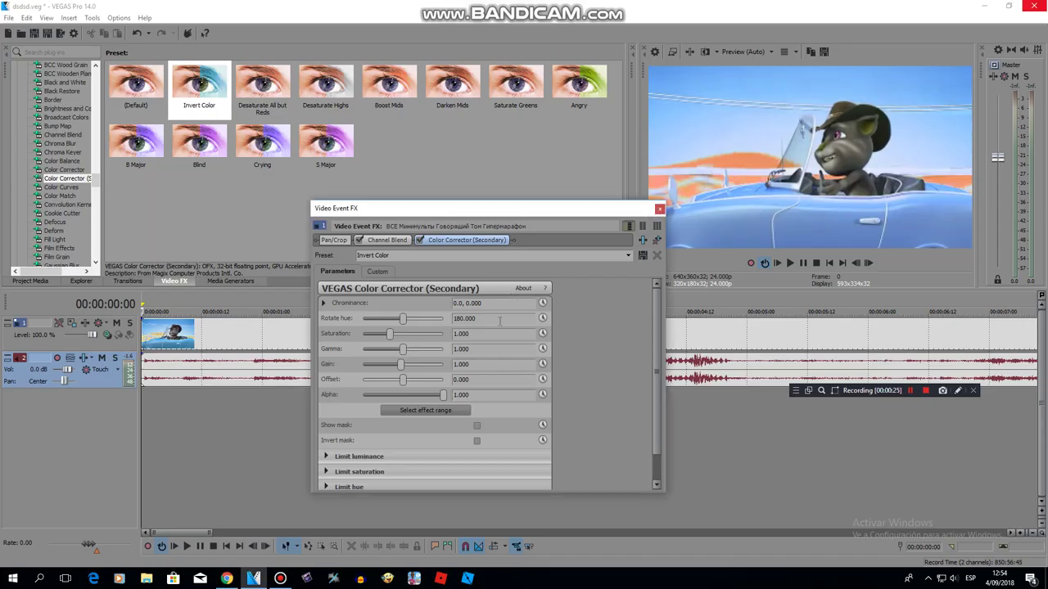
double_click(486, 318)
key(ctrl+v)
key(Return)
Step: Save the color corrector settings as a preset named Machine Swirl, copying the name from the YouTube video title, and view the preset list
click(227, 578)
drag(235, 304, 172, 304)
right_click(185, 314)
click(195, 322)
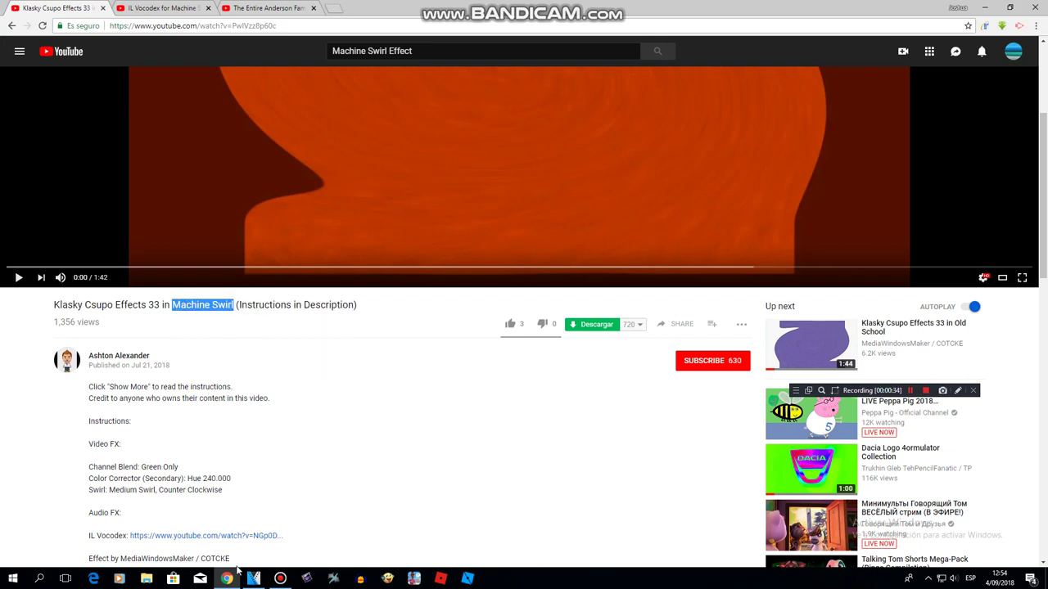
click(253, 578)
key(ctrl+v)
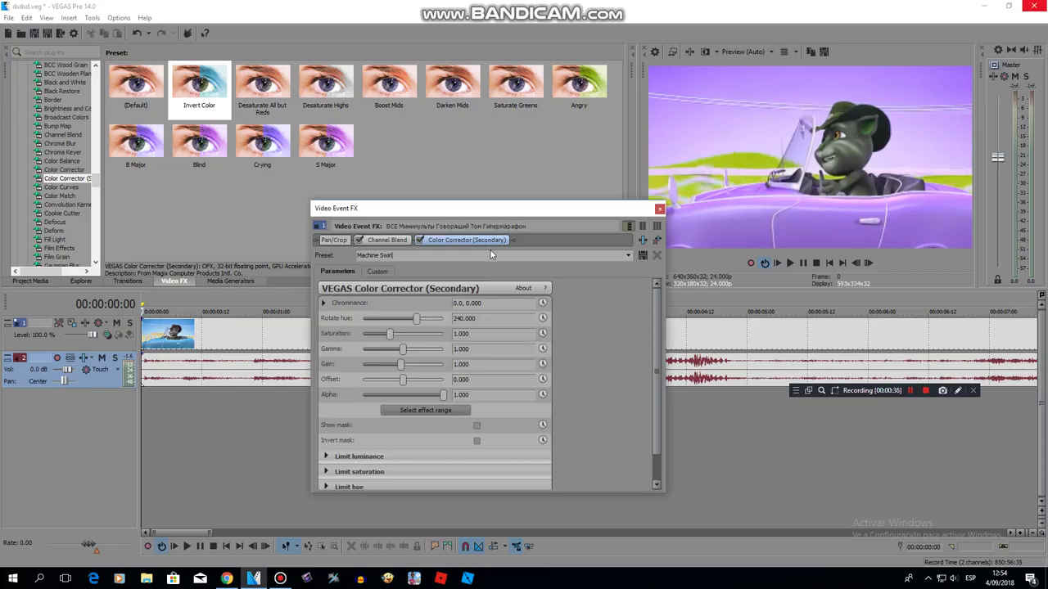
click(660, 209)
click(64, 188)
click(66, 178)
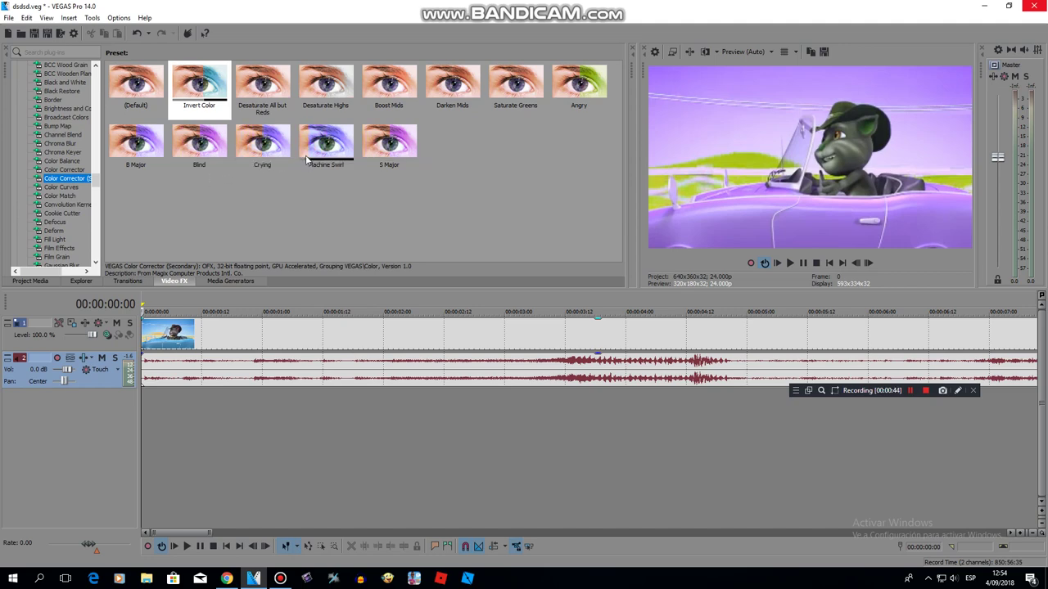
Step: Apply the Swirl effect with the Maximum Swirl, Counter Clockwise preset to the video clip
scroll(75, 203, down, 8)
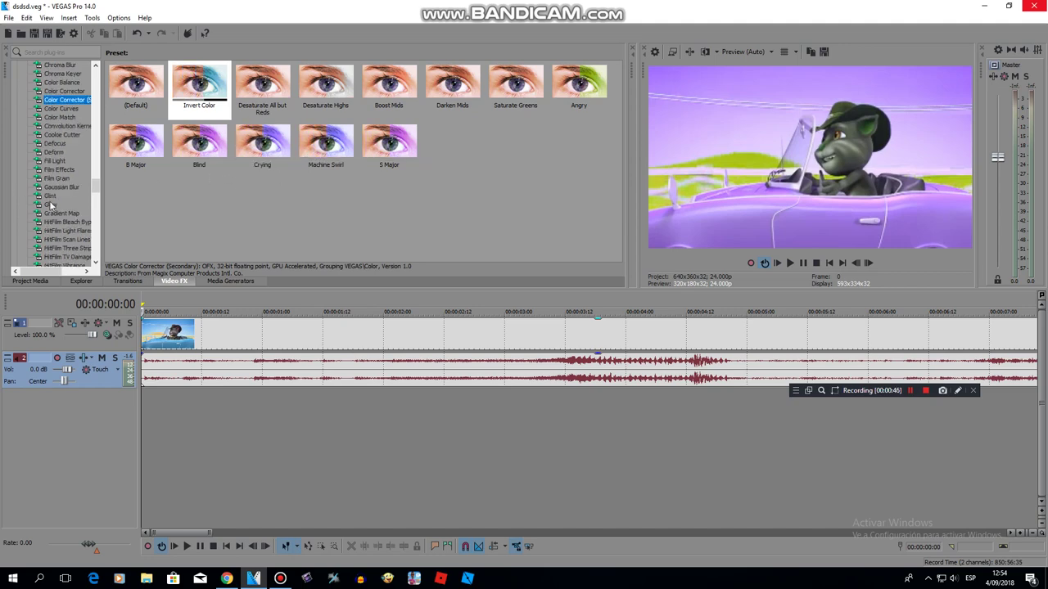
scroll(51, 204, down, 8)
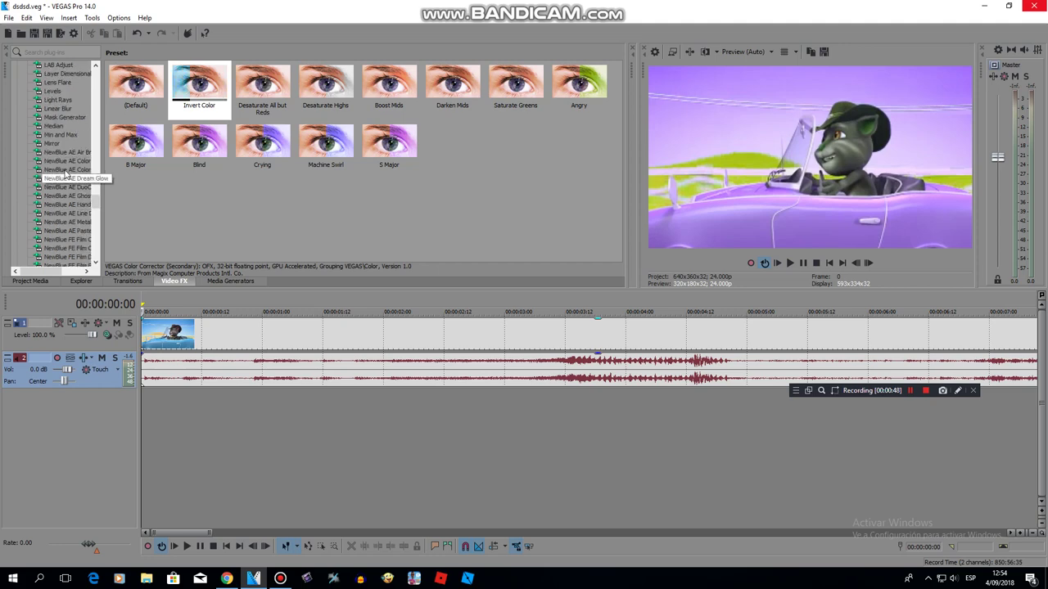
scroll(66, 187, down, 10)
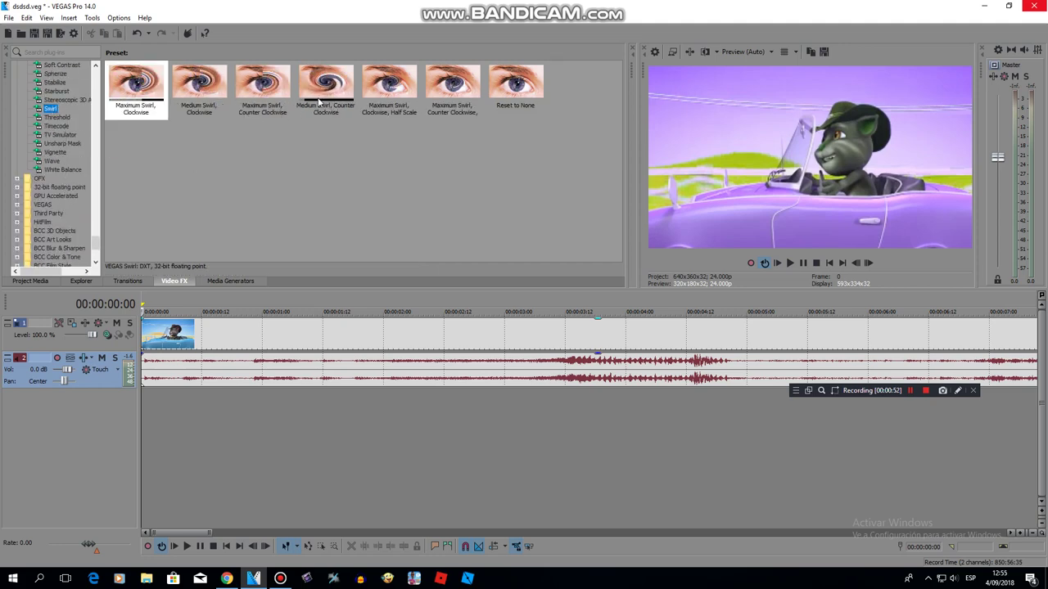
drag(264, 94, 238, 331)
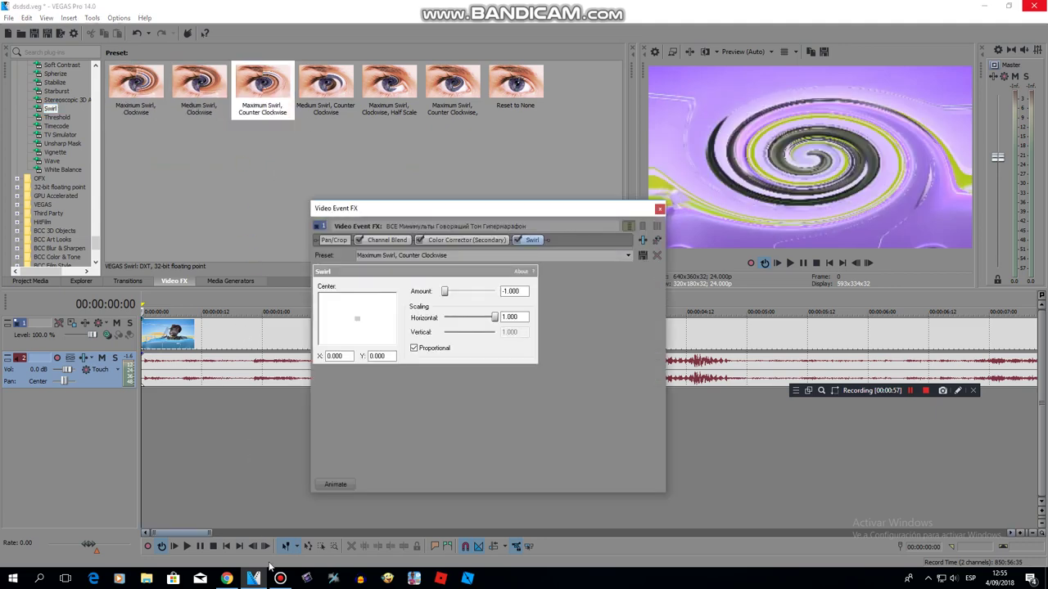
Step: Check the effect instructions on YouTube, switch the clip's Channel Blend preset to Green Only, and close the video effects
click(227, 578)
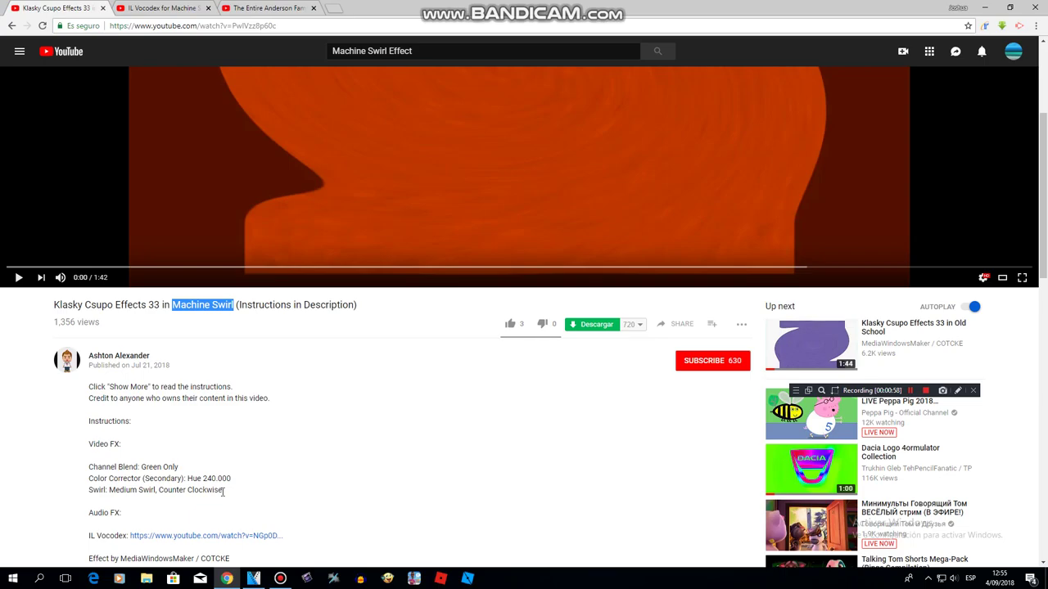
click(252, 579)
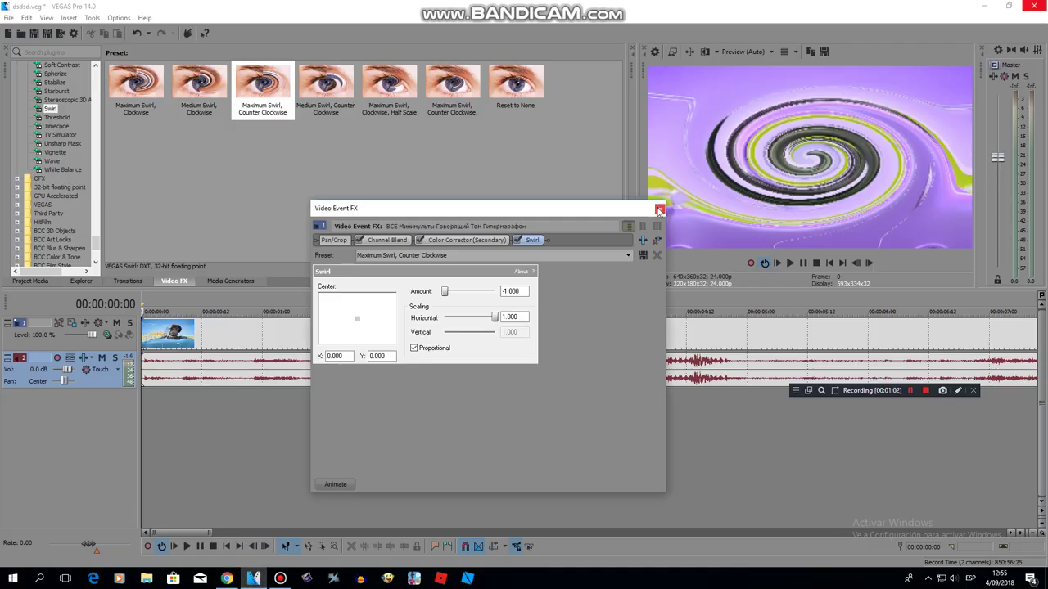
click(227, 579)
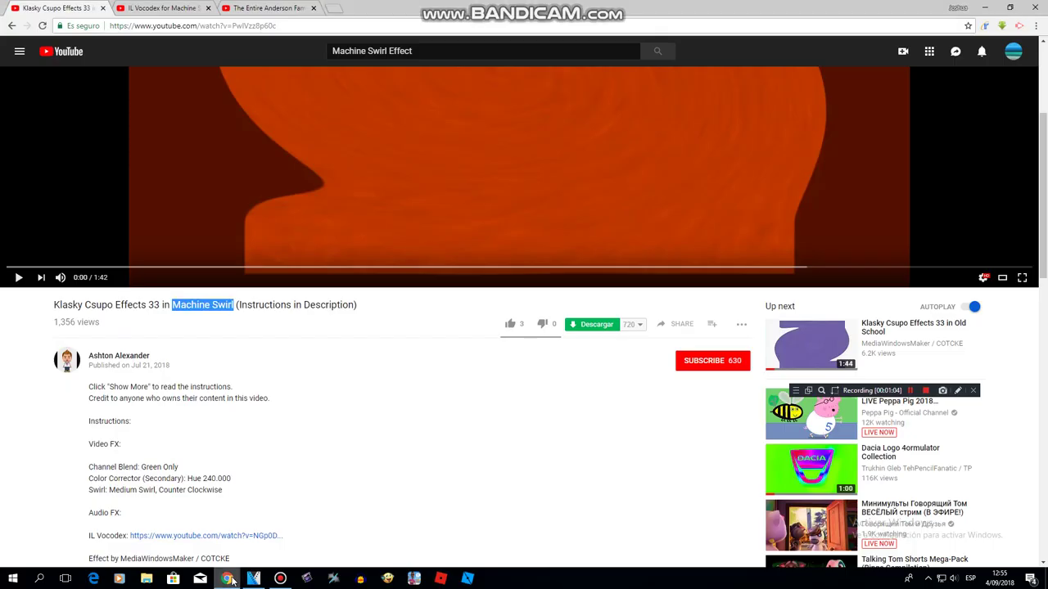
mouse_move(248, 580)
click(253, 578)
scroll(67, 168, up, 10)
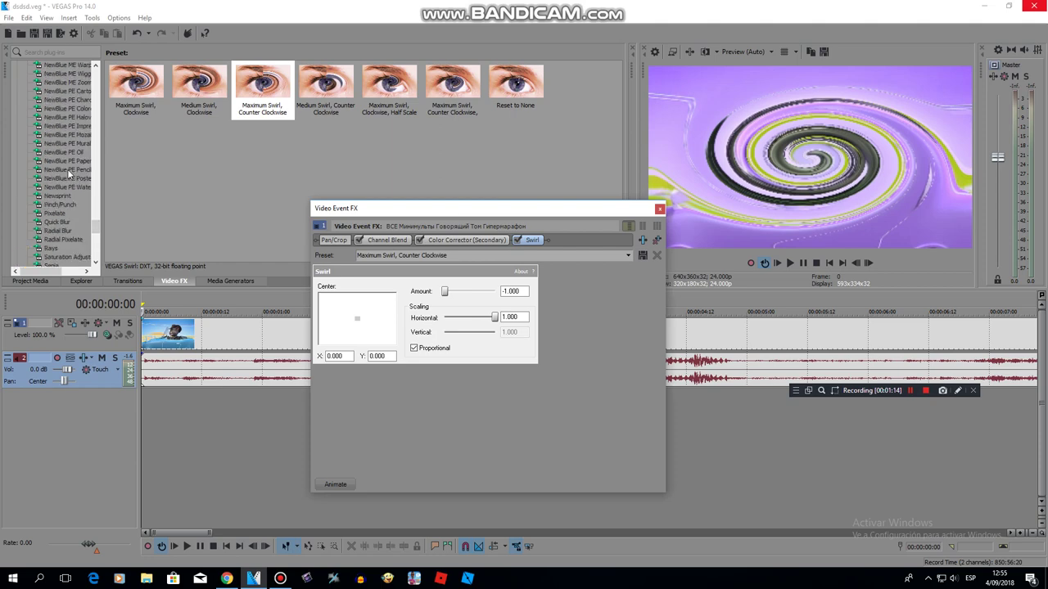
click(388, 239)
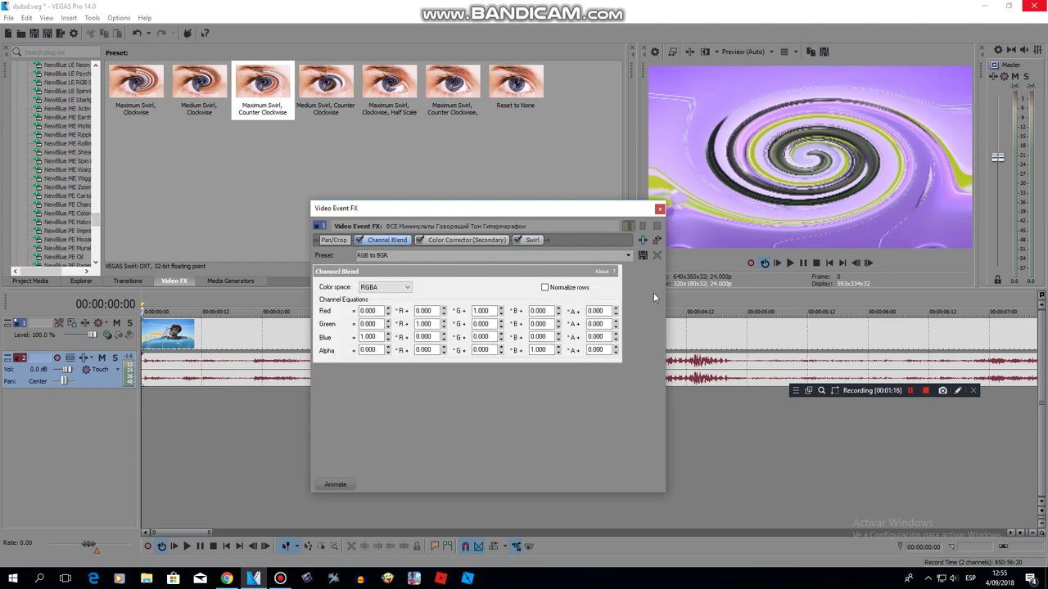
click(629, 255)
click(500, 301)
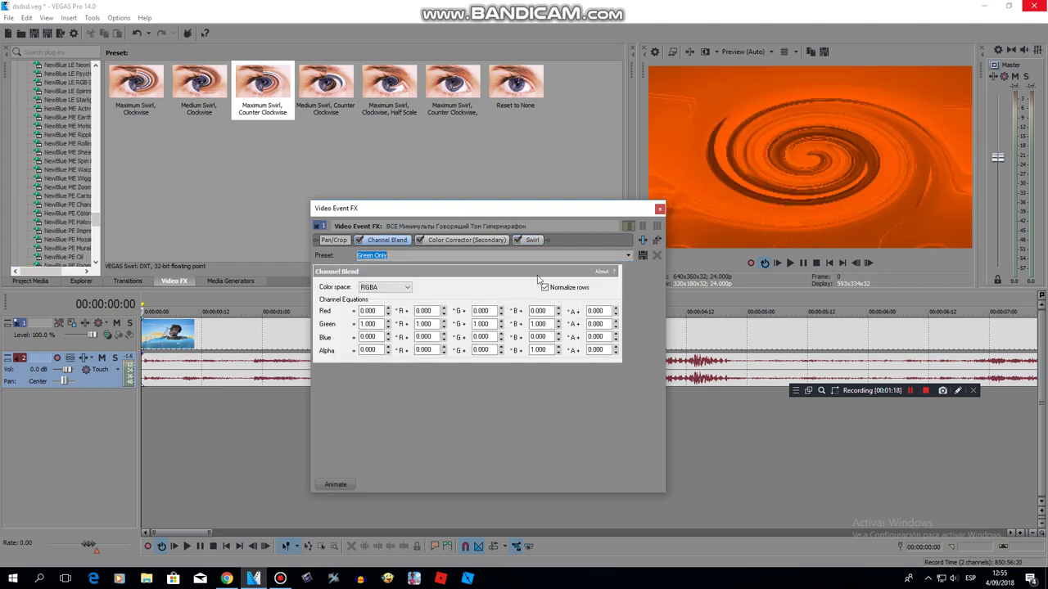
click(532, 240)
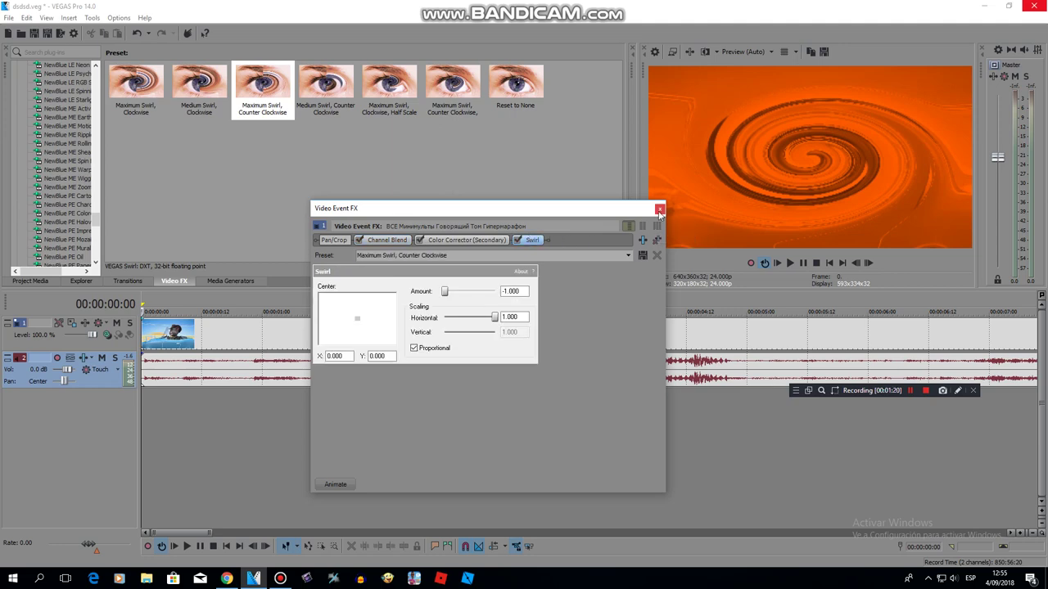
click(659, 209)
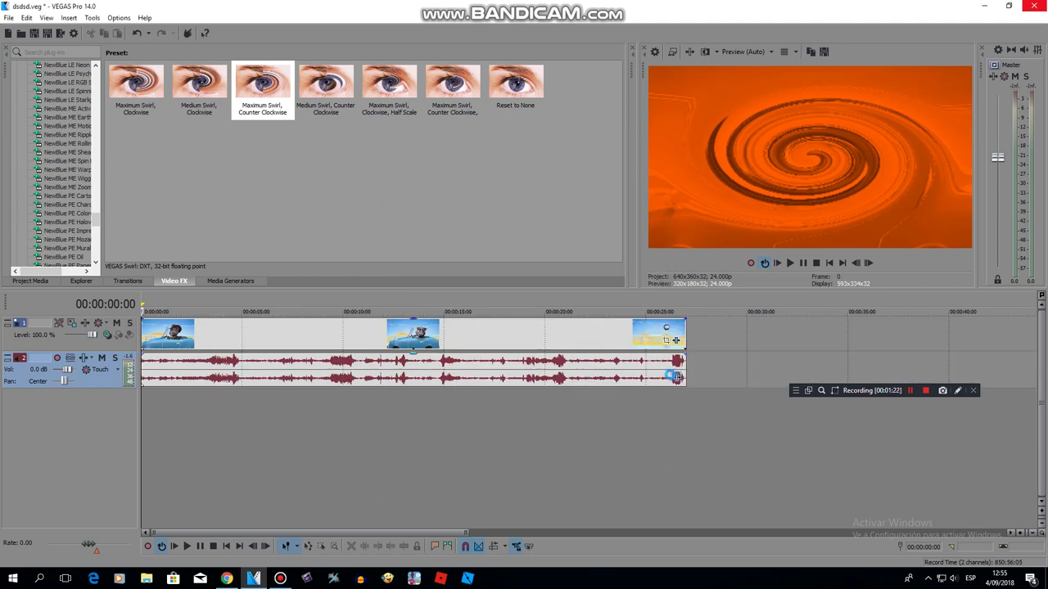
Step: Add the IL Vocodex (demo) plug-in to the audio event's effects chain
click(673, 375)
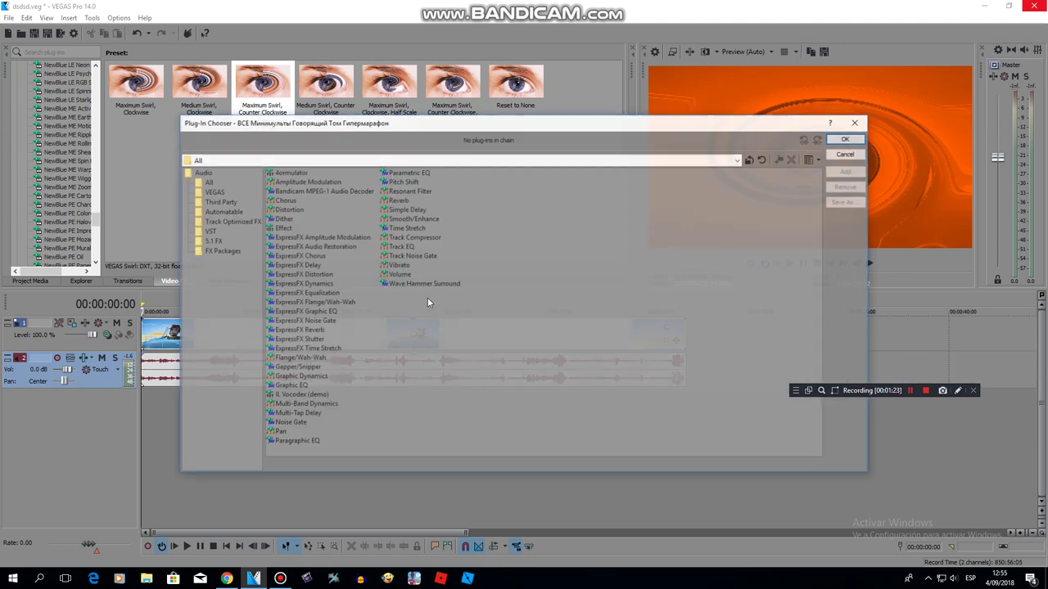
double_click(311, 397)
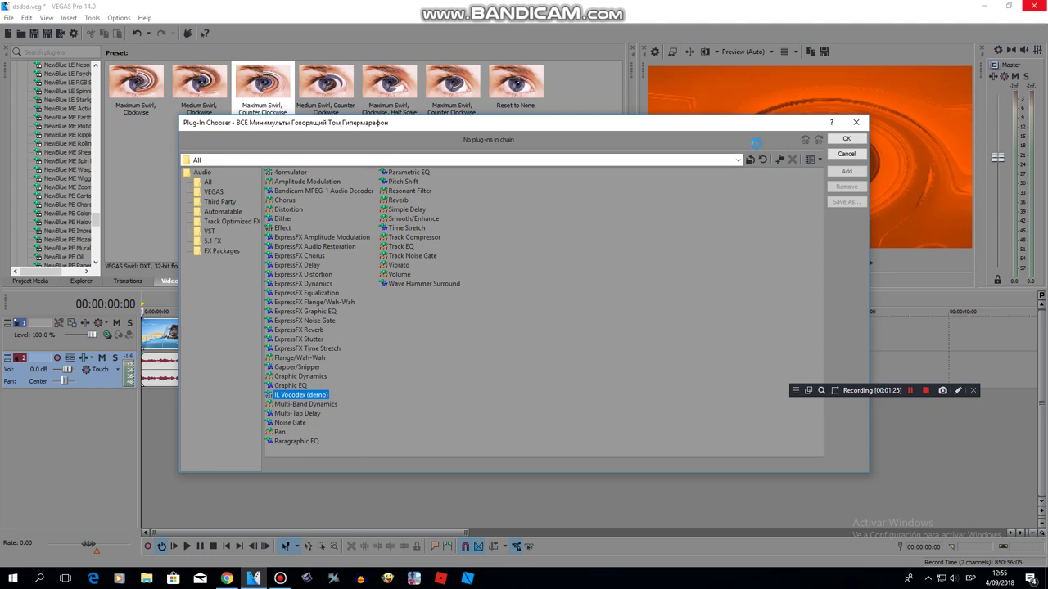
click(847, 139)
Step: Consult the IL Vocodex for Machine Swirl video in Chrome and load the Group preset in Vocodex
click(226, 578)
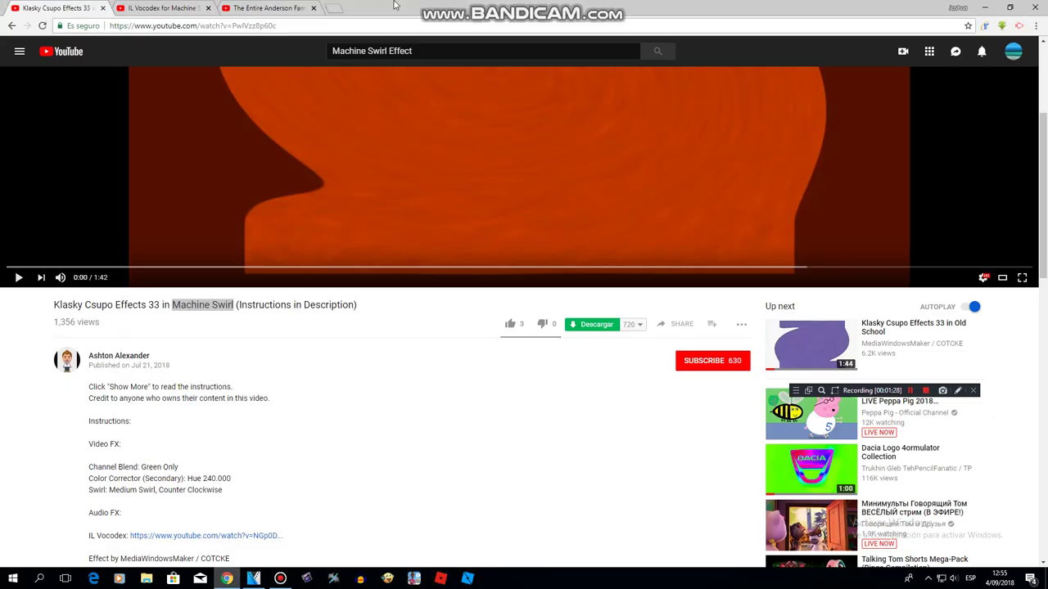
click(233, 7)
click(187, 7)
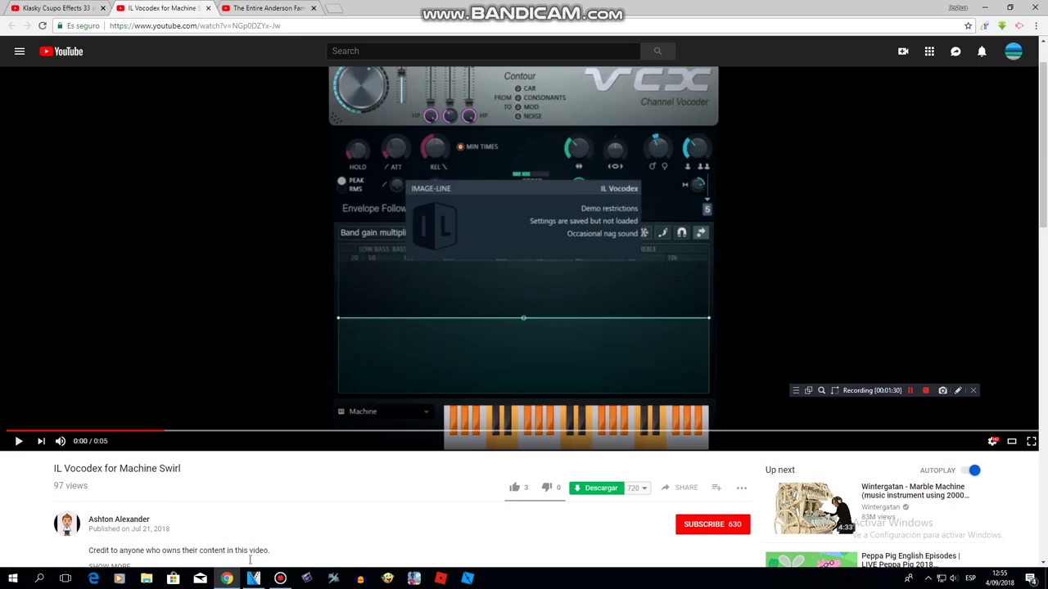
click(253, 578)
click(603, 172)
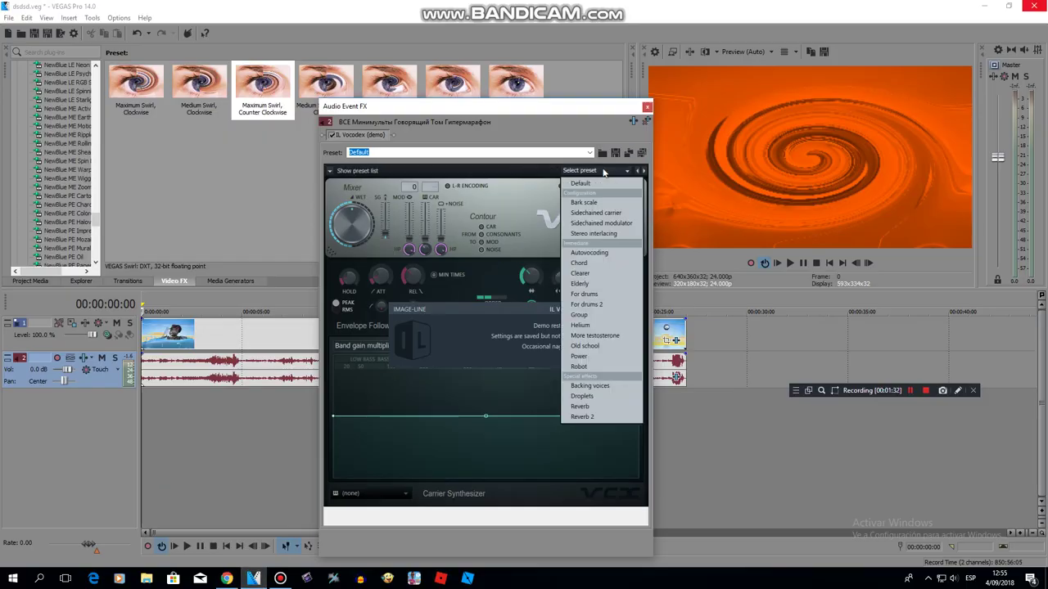
click(579, 314)
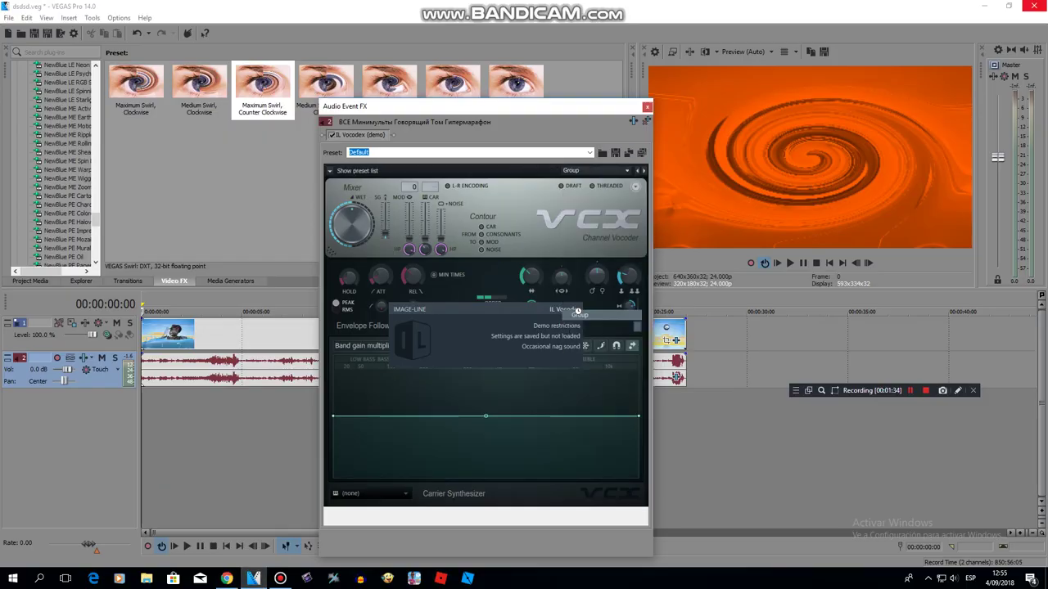
click(493, 512)
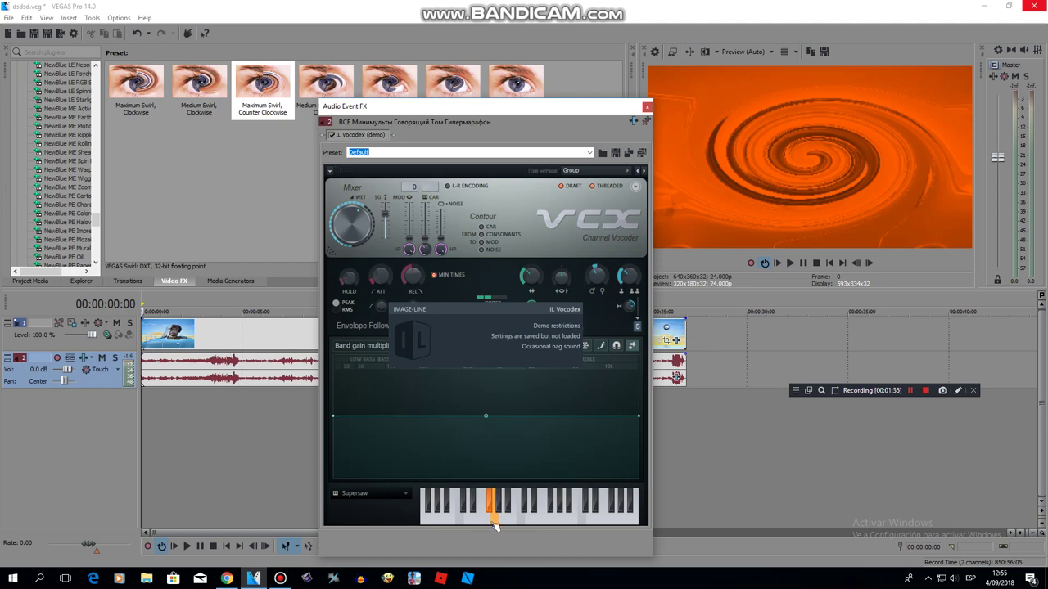
click(493, 523)
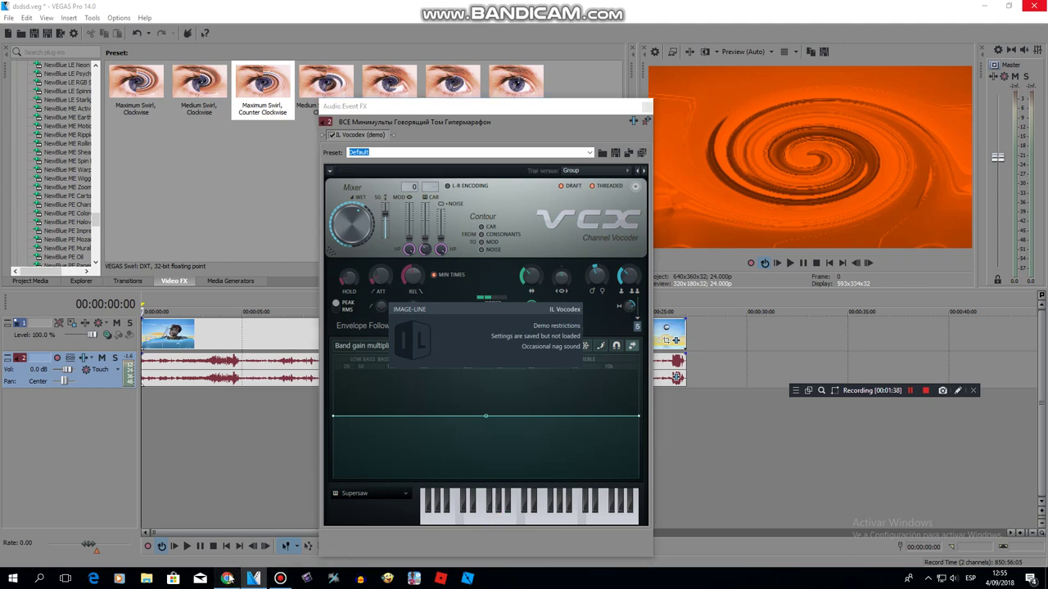
click(226, 578)
click(287, 561)
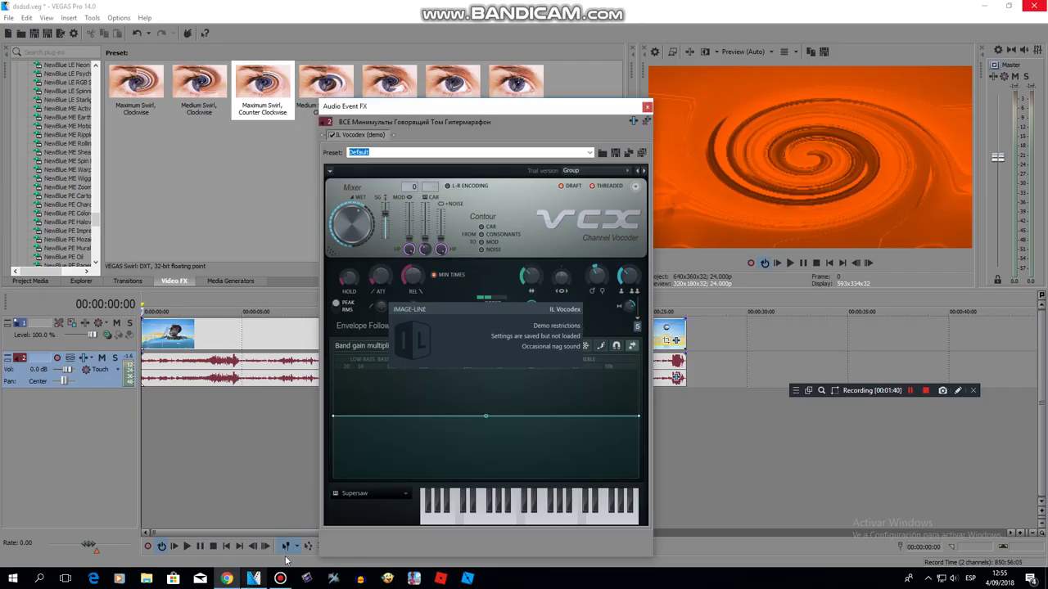
Step: Activate the lowest three black keys and the three white keys around the next black pair on the Vocodex keyboard, matching the reference video
click(488, 517)
click(429, 509)
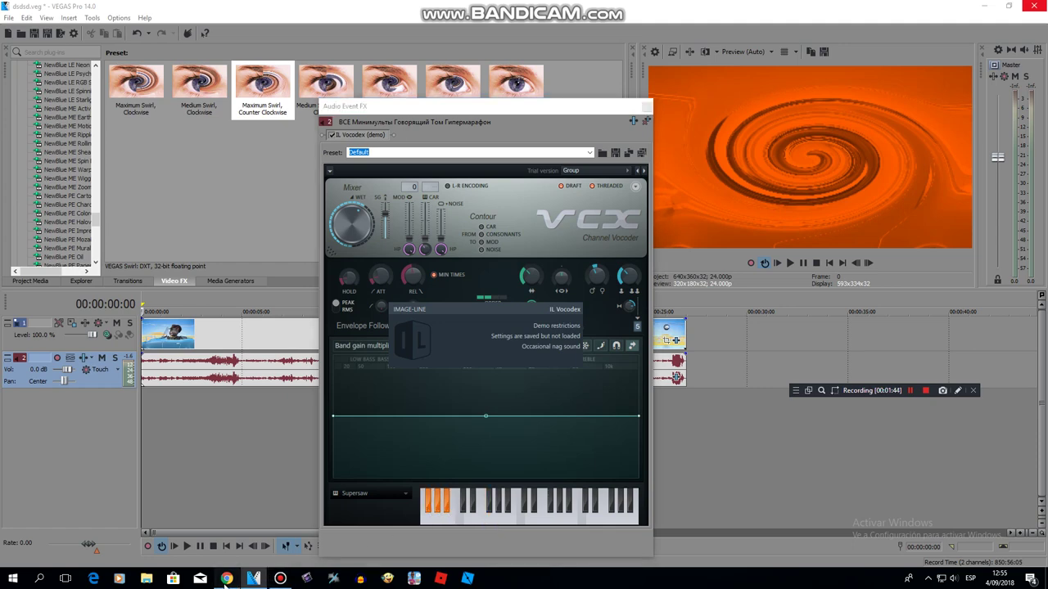
click(227, 579)
click(244, 581)
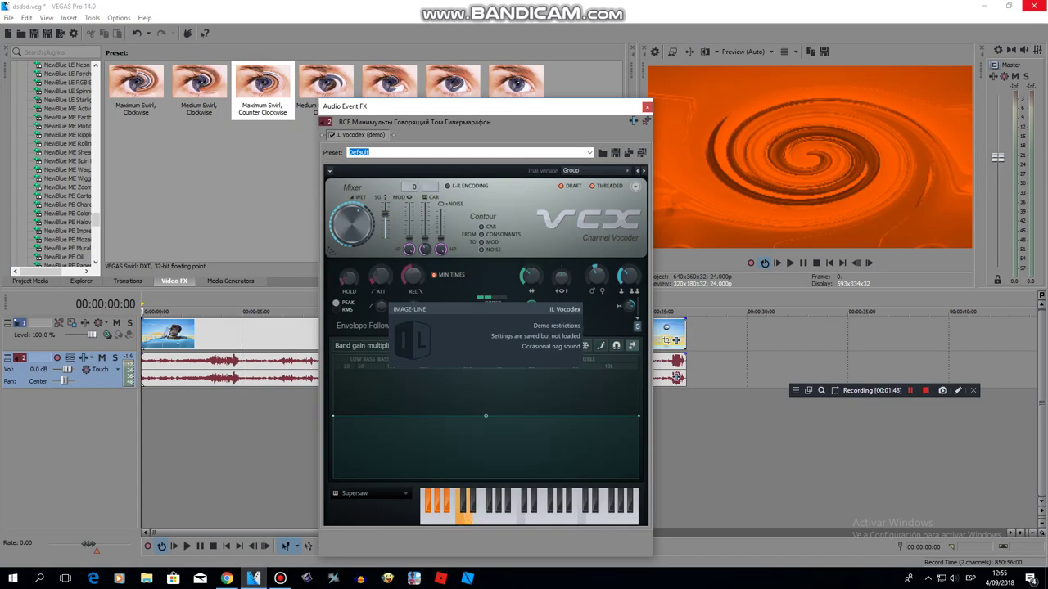
click(227, 579)
click(253, 579)
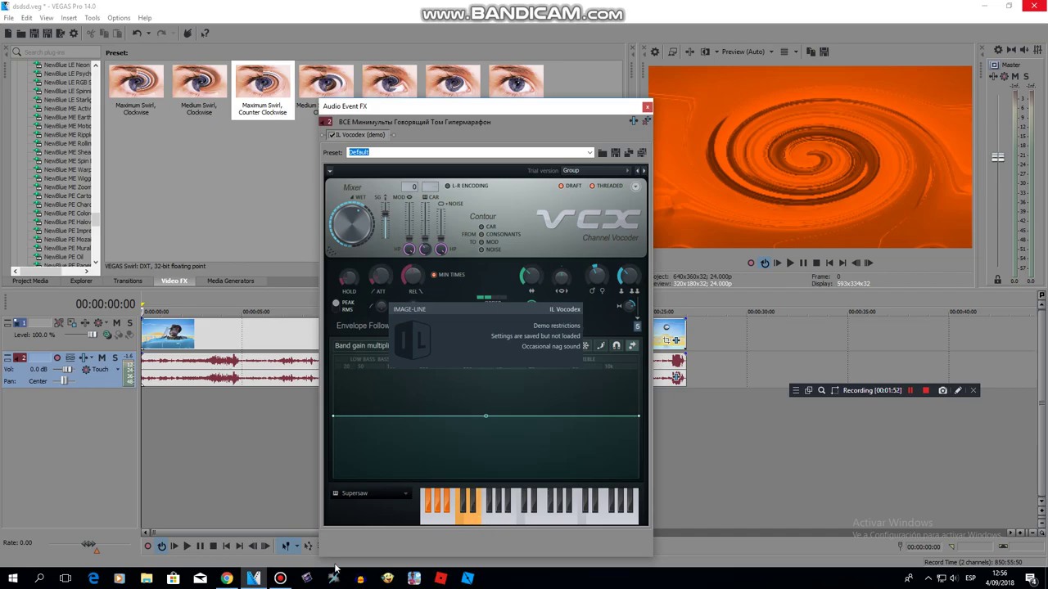
Step: Repeat the pattern of three active black keys and three active white keys across the remaining Vocodex keyboard, as in the reference video
click(227, 579)
click(252, 580)
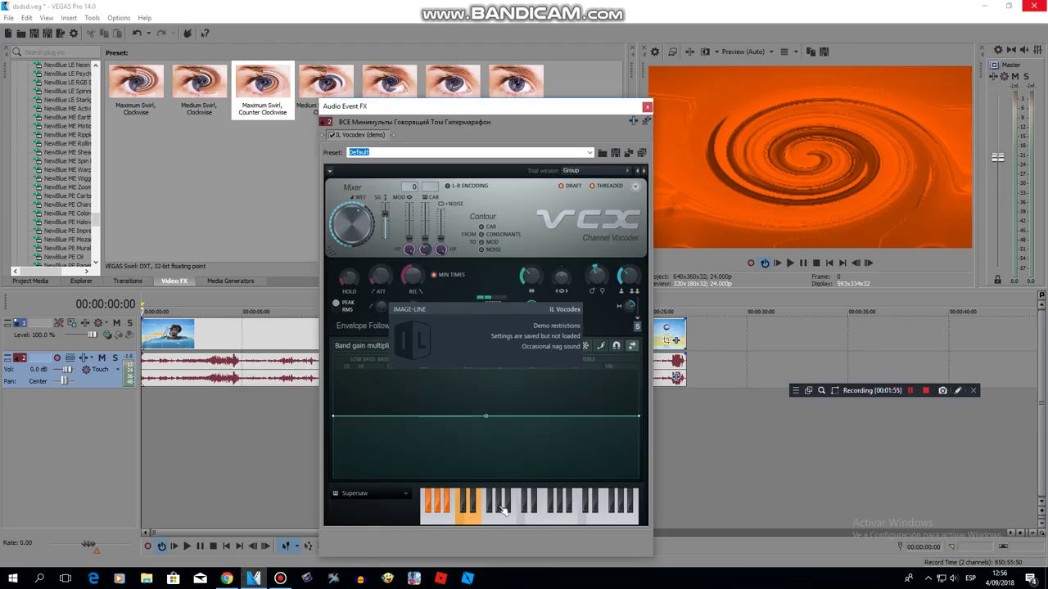
click(236, 581)
click(251, 578)
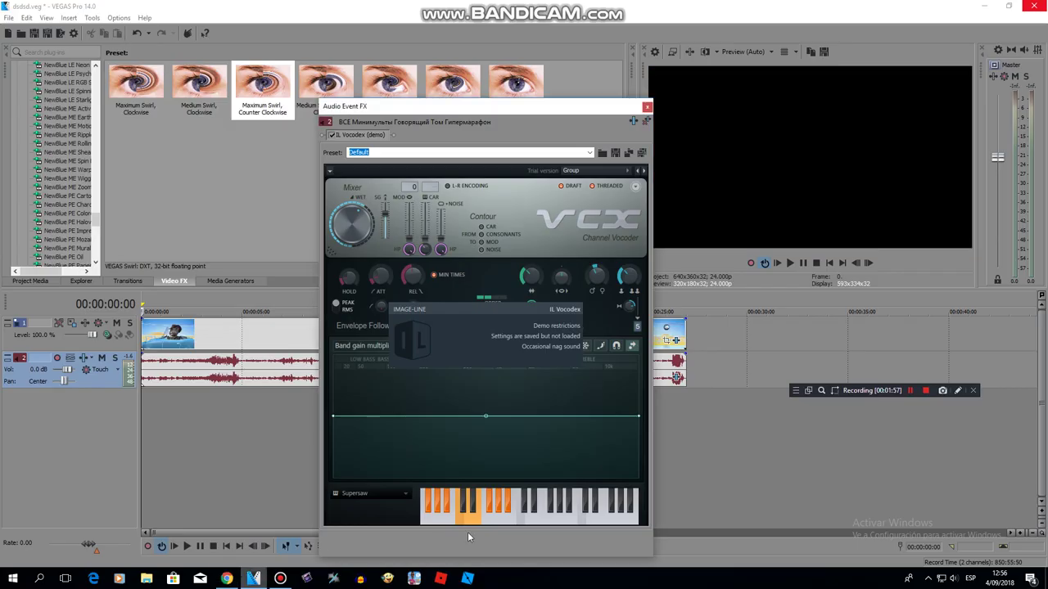
click(530, 524)
mouse_move(534, 524)
mouse_down()
mouse_move(571, 508)
mouse_move(603, 524)
mouse_move(615, 508)
mouse_move(634, 509)
mouse_up()
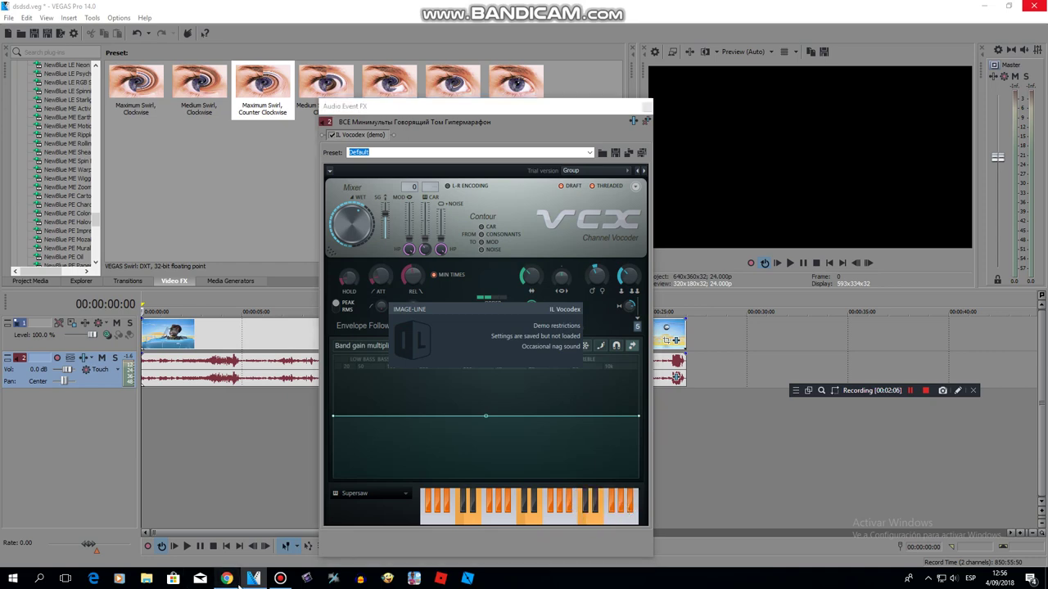
Step: Consult the reference video in Chrome and play back the clip in VEGAS Pro to audition the Vocodex sound
click(227, 579)
click(254, 579)
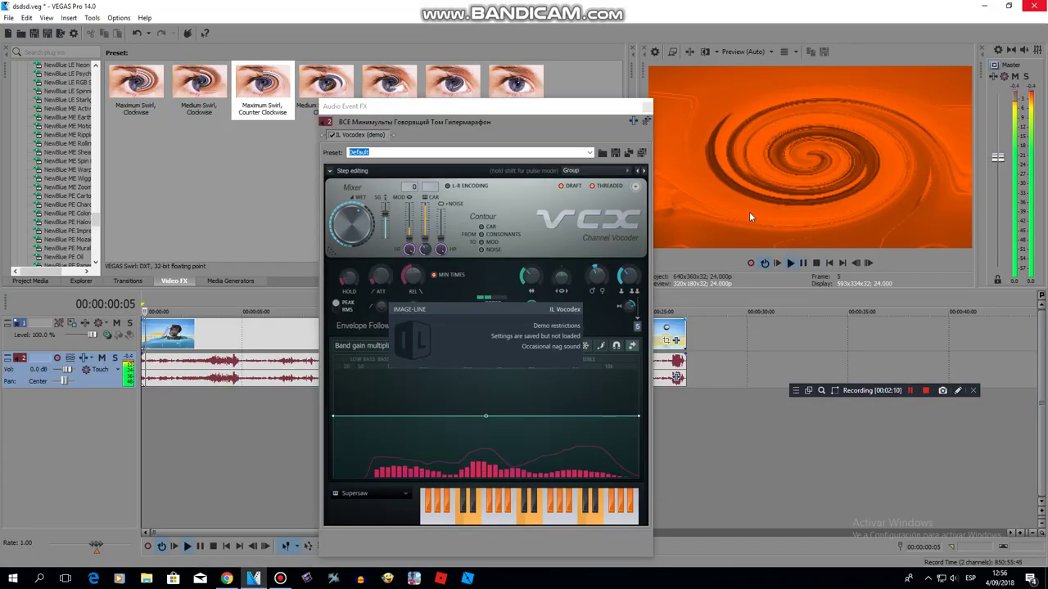
key(space)
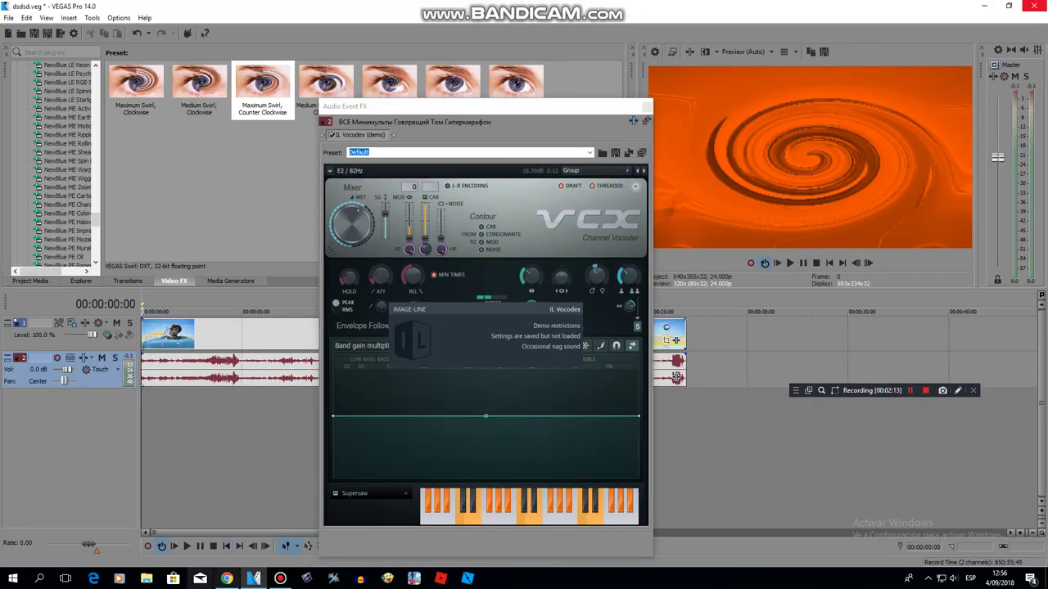
Step: Recheck the reference video in Chrome and set the Vocodex carrier tone to Machine
click(227, 579)
click(254, 578)
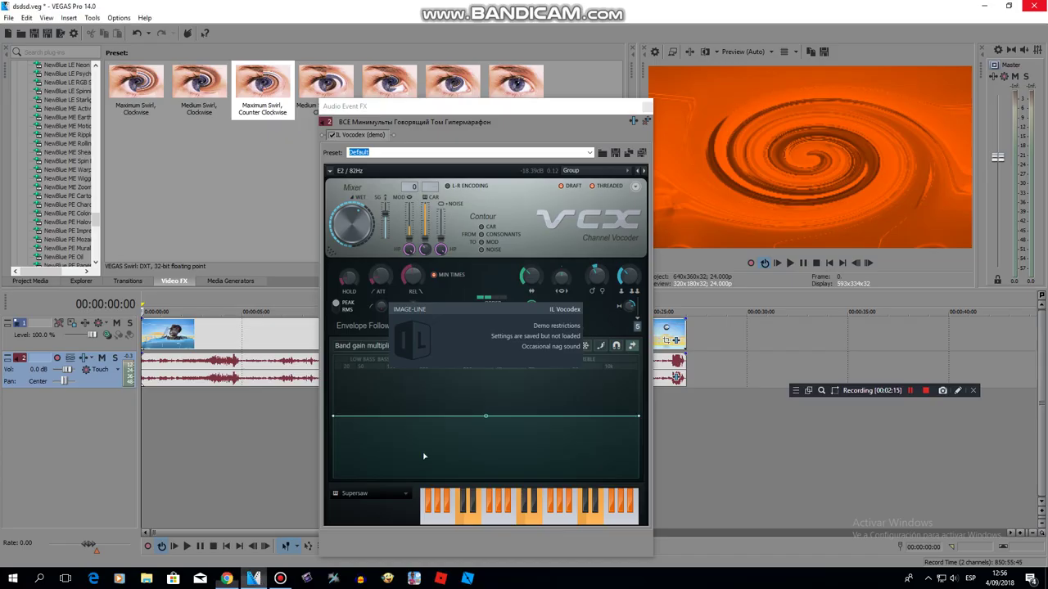
click(368, 491)
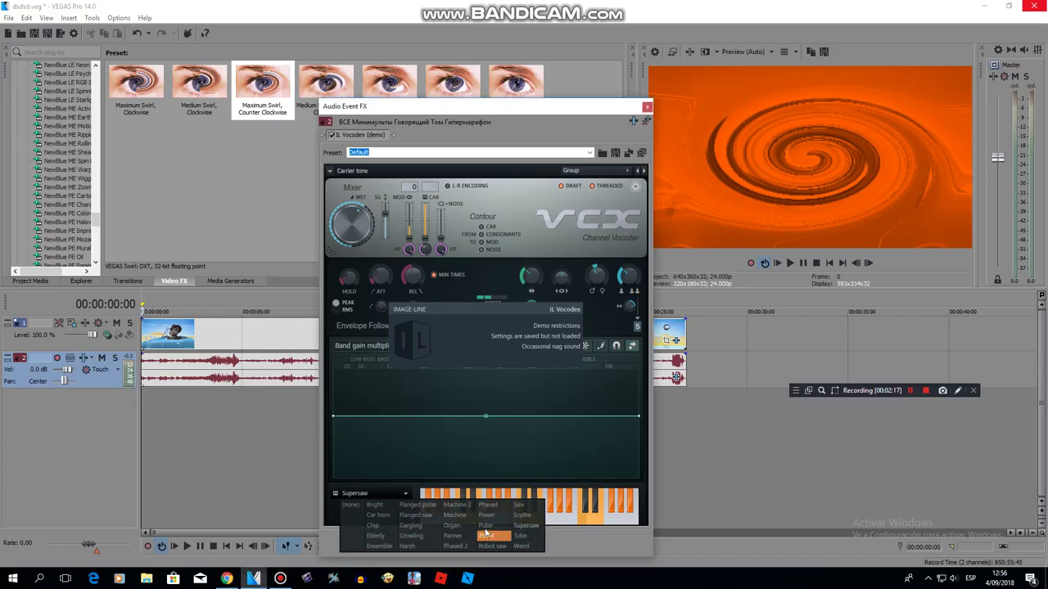
click(455, 515)
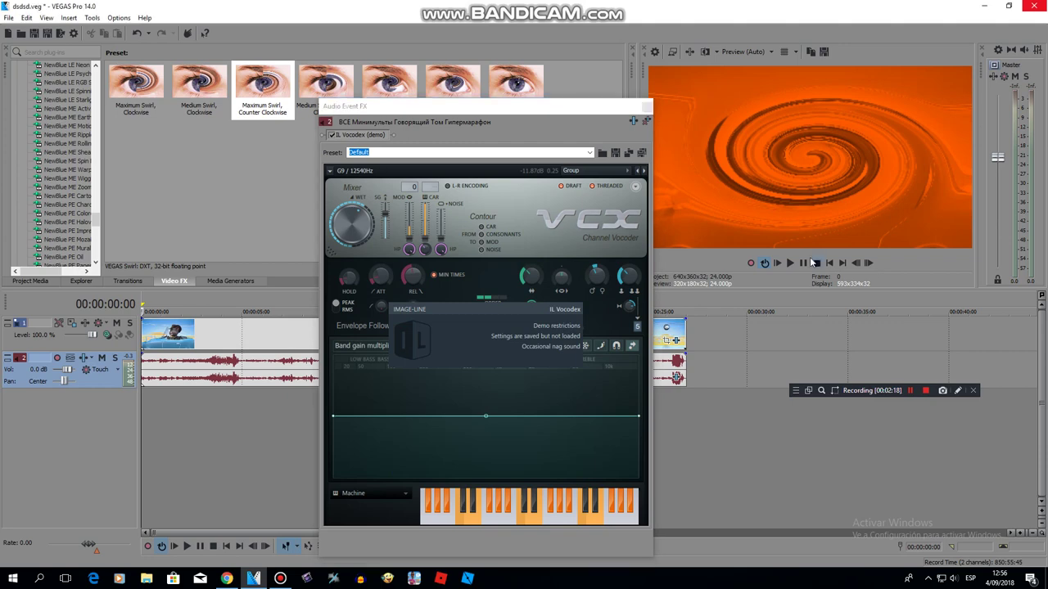
Step: Play back the clip with the Machine carrier, close the audio event effects window and return to the project start
click(804, 261)
click(816, 263)
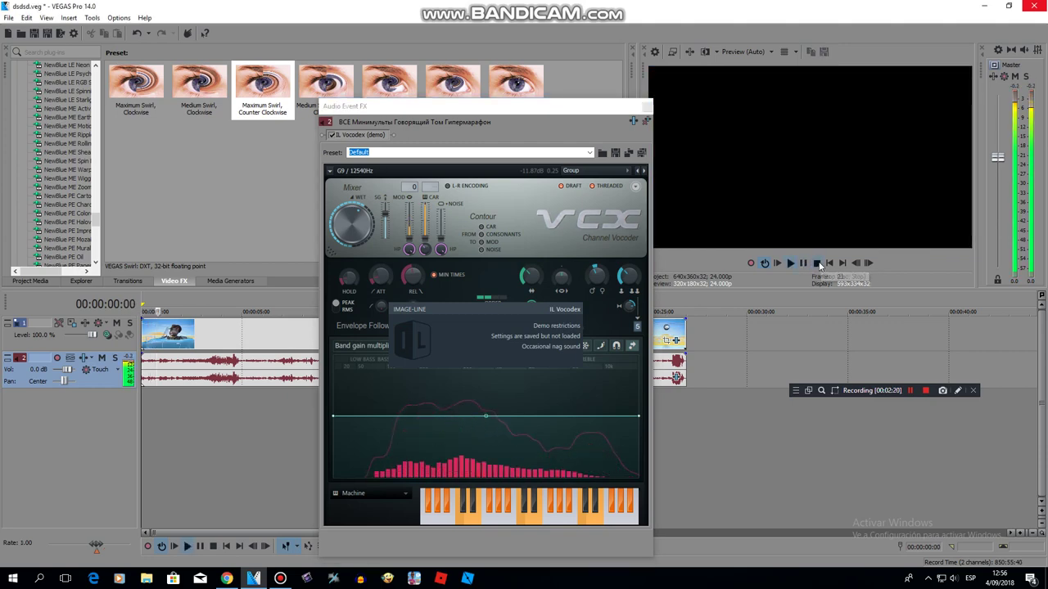
click(647, 106)
key(space)
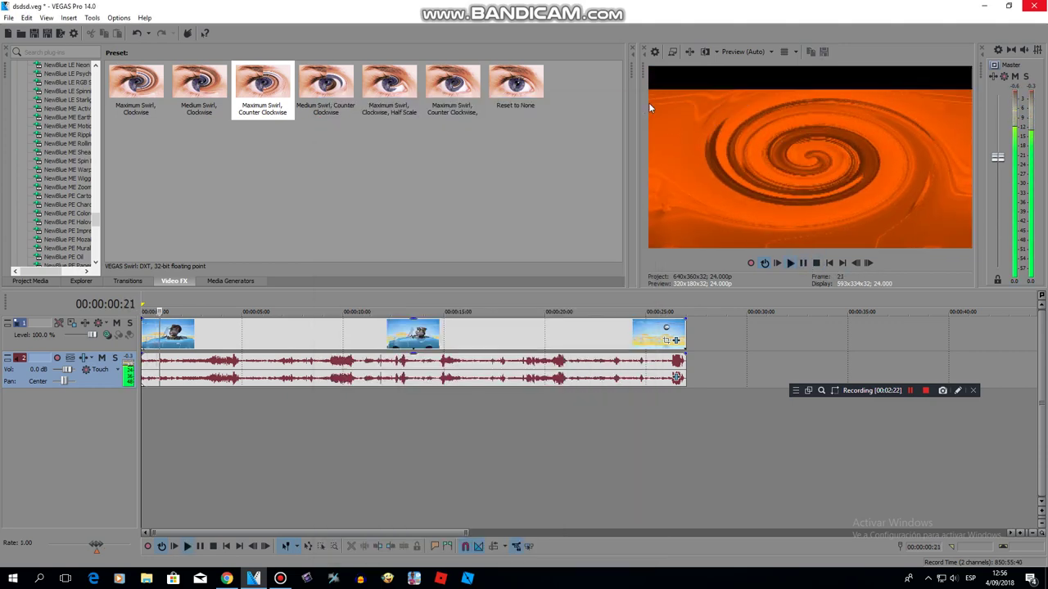
click(828, 263)
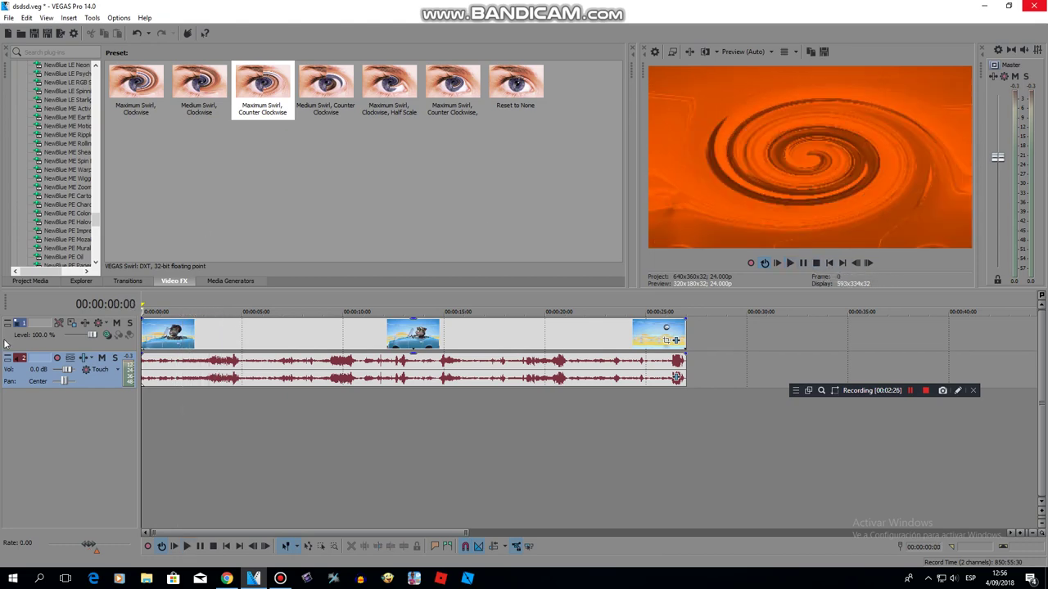
Step: Render the project as "(NEW EFFECT) Talking Tom in Machine Swirl" with the Internet 360p widescreen template, copying the file name for reuse
click(25, 280)
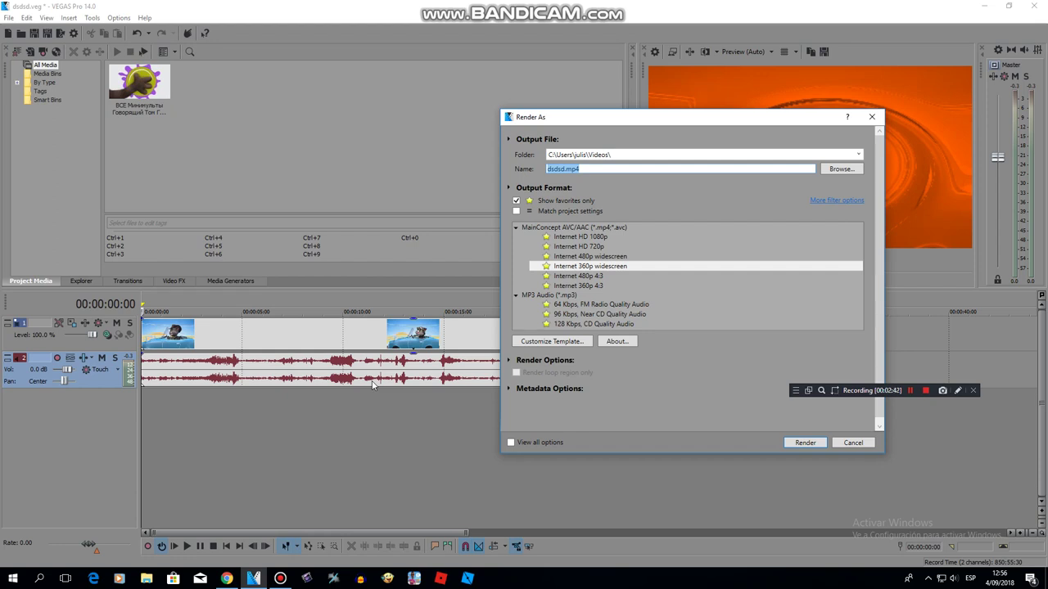
key(BackSpace)
text(Machine Swirl)
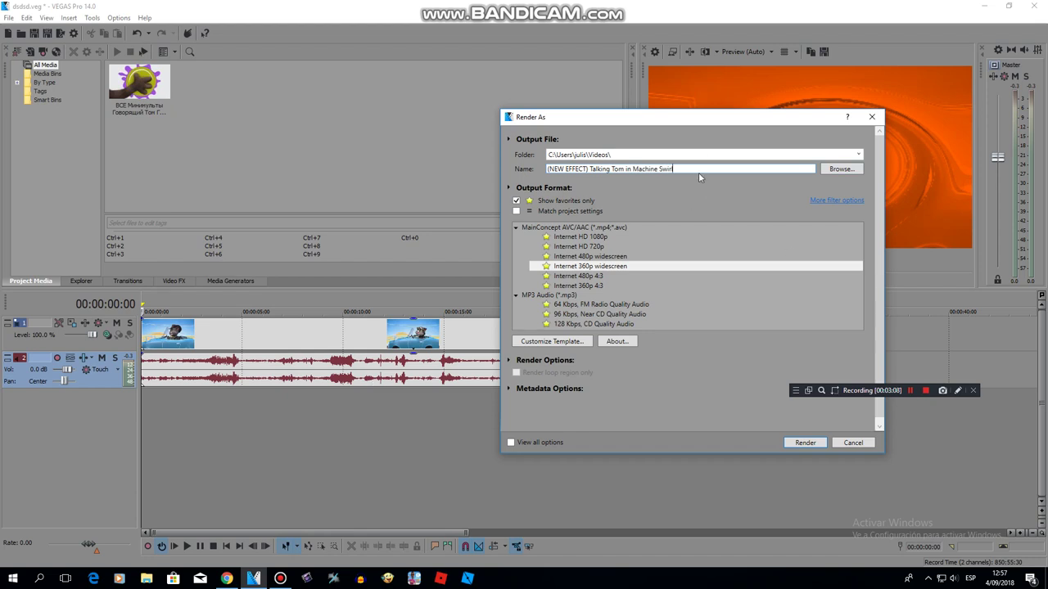
key(ctrl+a)
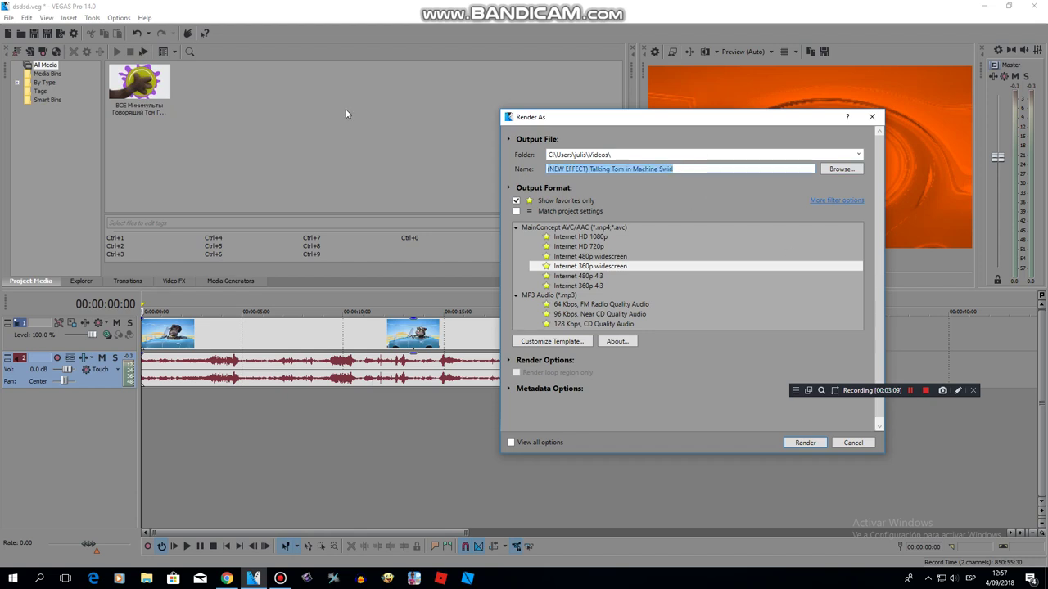
right_click(608, 169)
click(635, 186)
click(805, 443)
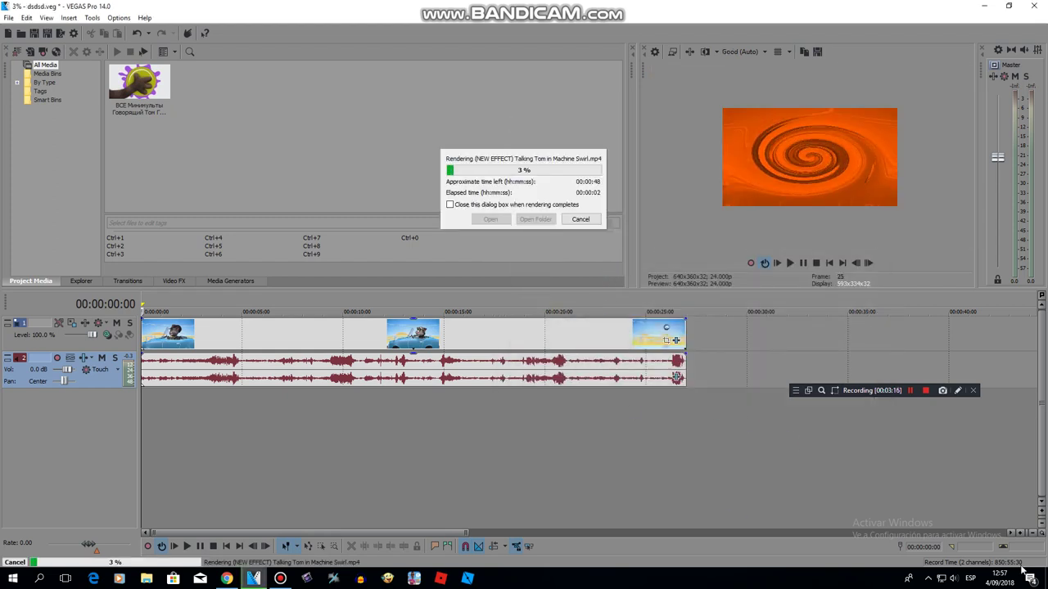
click(960, 391)
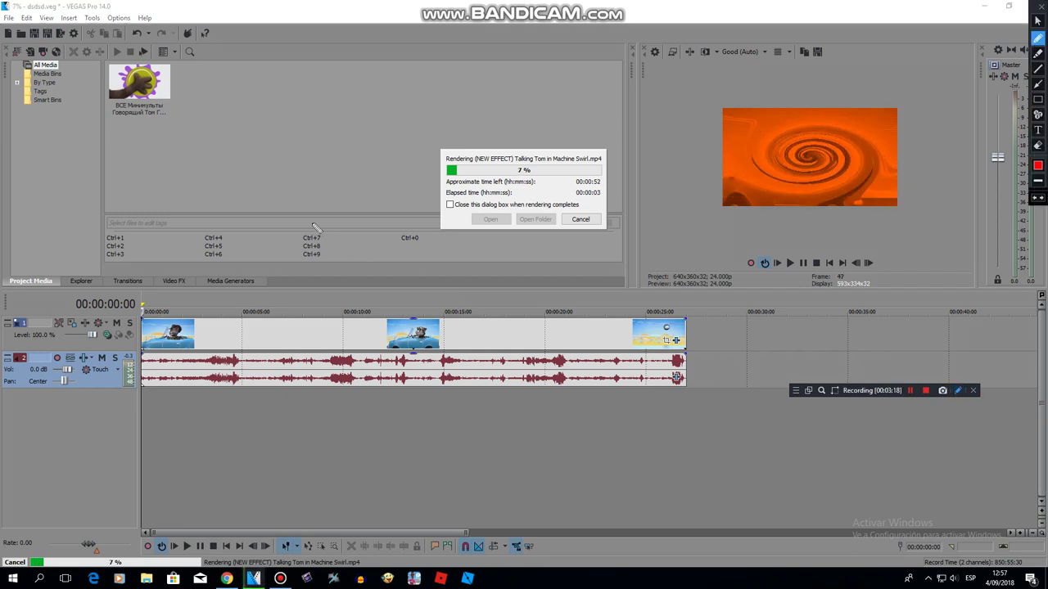
mouse_move(309, 221)
mouse_down()
mouse_move(344, 236)
mouse_move(356, 216)
mouse_up()
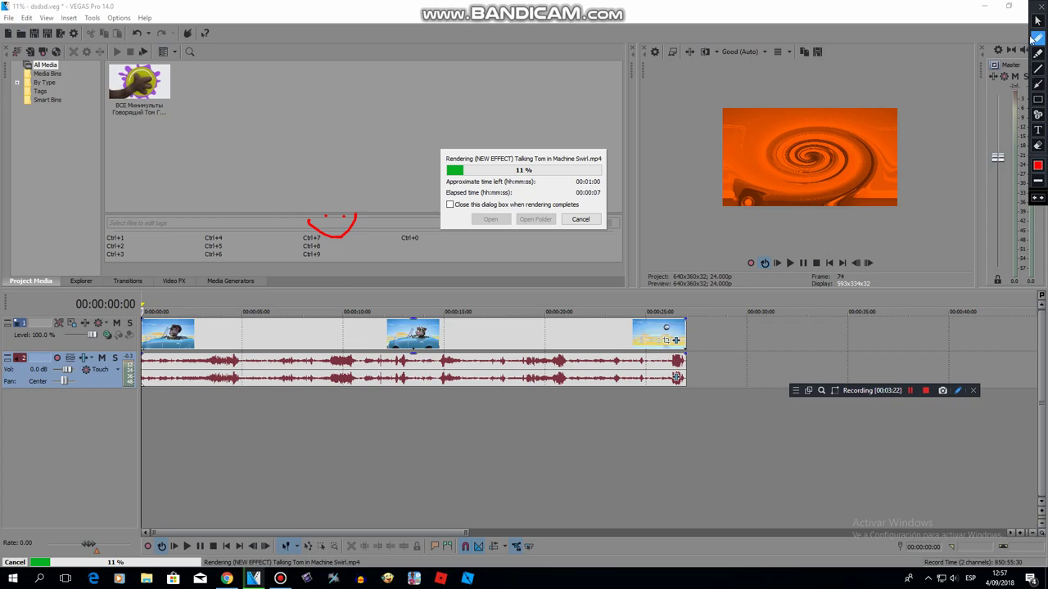
key(alt+Tab)
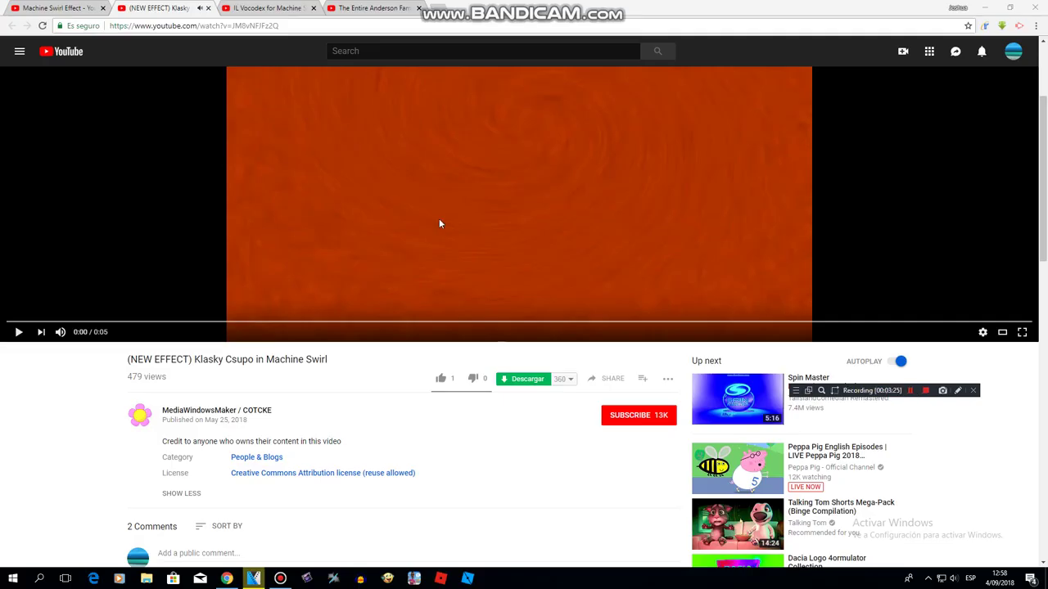
Step: Close the finished render's progress dialog, switch to Chrome and open YouTube's video upload page in a new tab
click(254, 578)
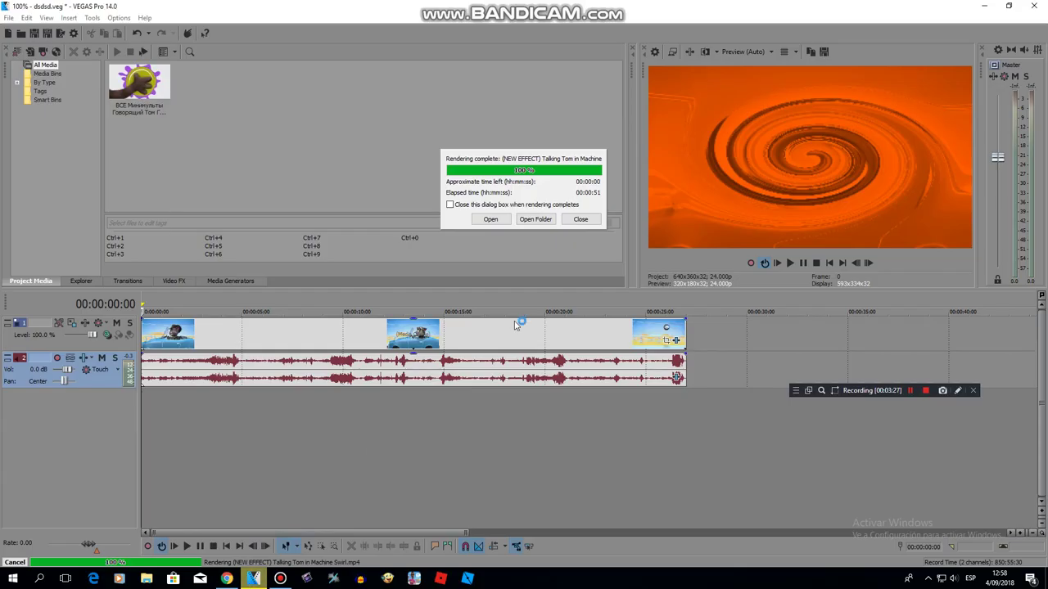
click(580, 219)
click(229, 580)
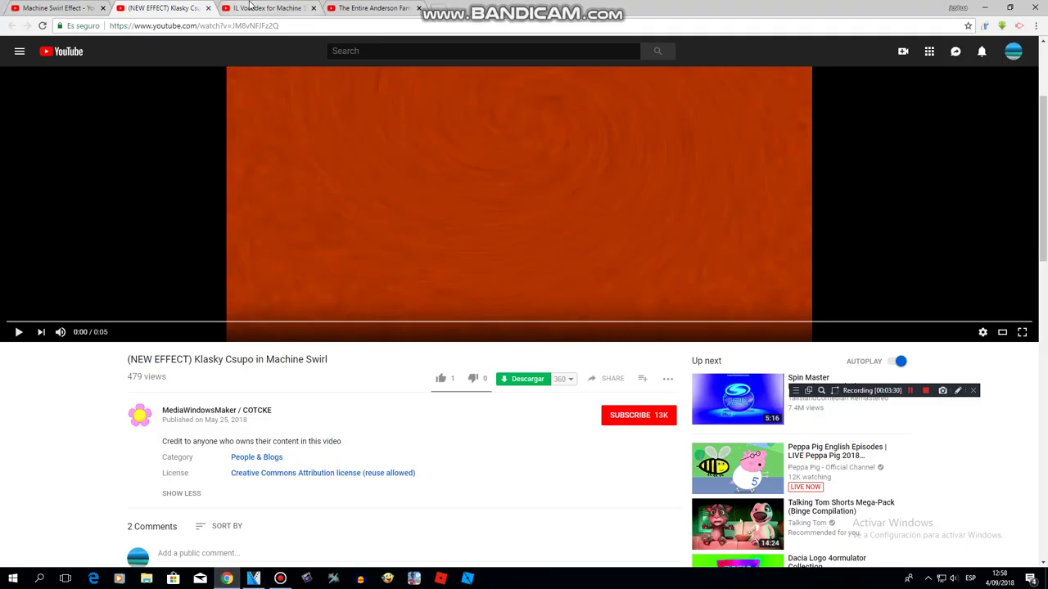
click(250, 8)
click(904, 51)
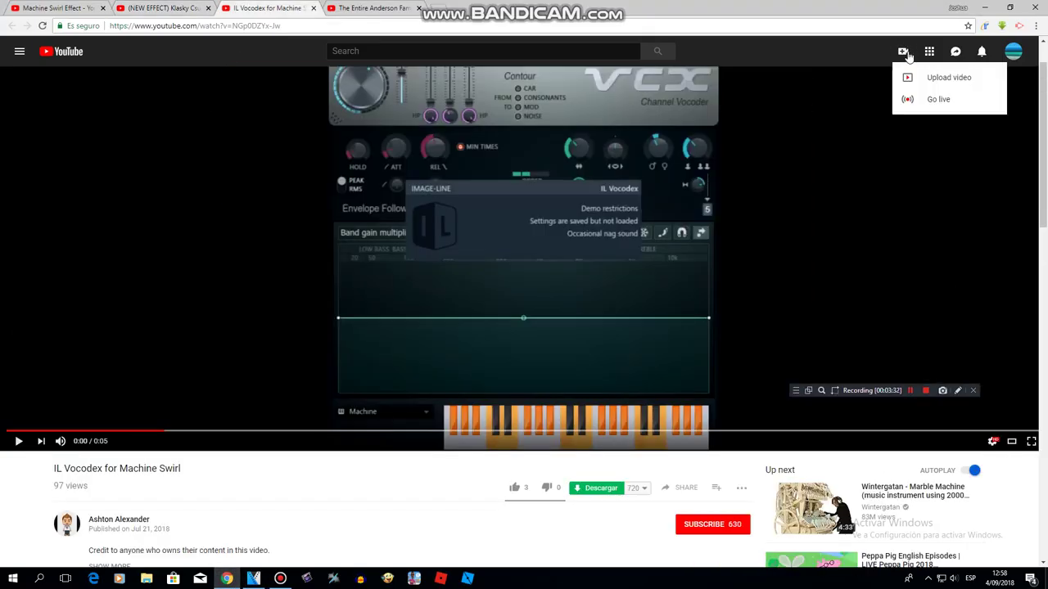
right_click(907, 81)
key(Escape)
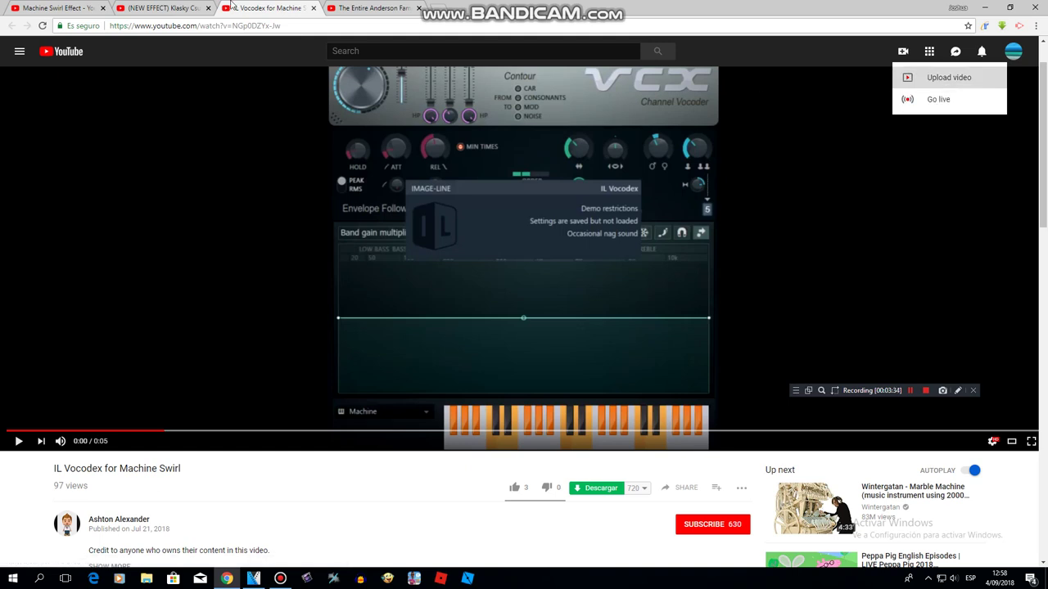
click(341, 7)
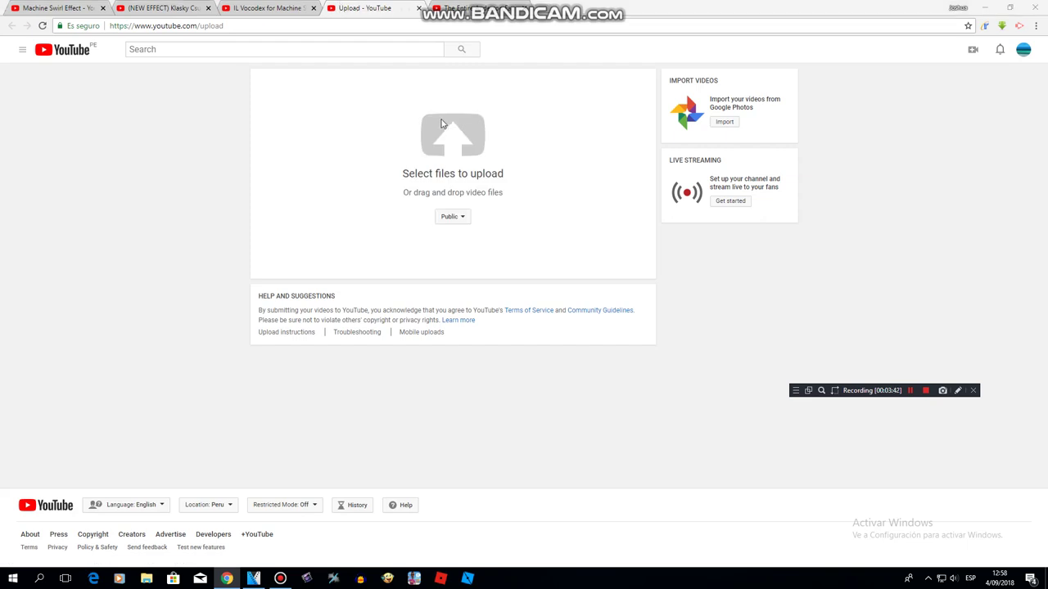
Step: Upload the rendered Machine Swirl video from the Videos folder and title it "(NEW EFFECT) Talking Tom in Machine Swirl"
click(442, 124)
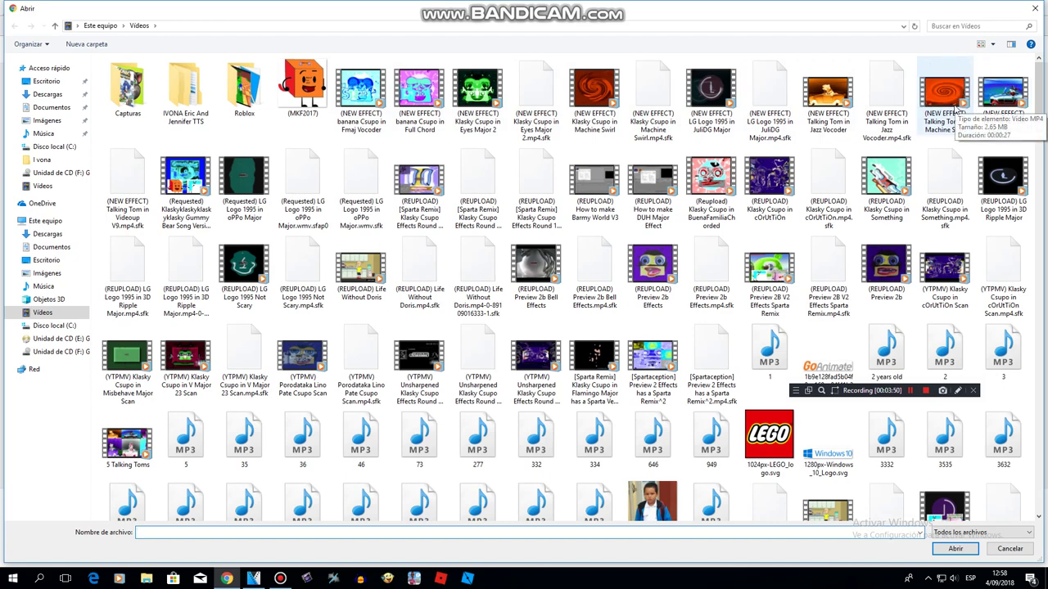
double_click(950, 103)
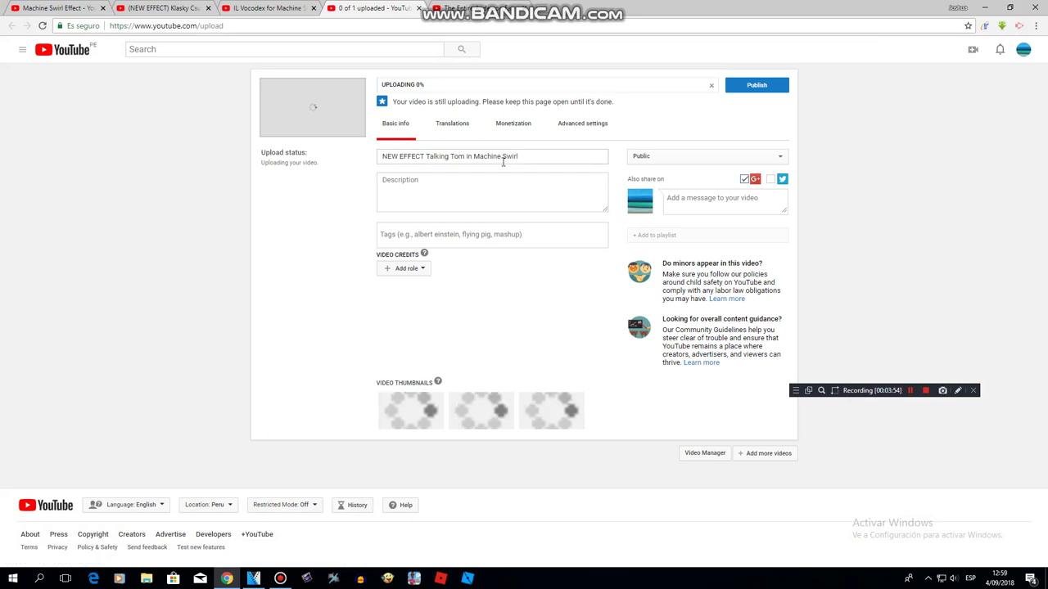
triple_click(503, 157)
key(ctrl+v)
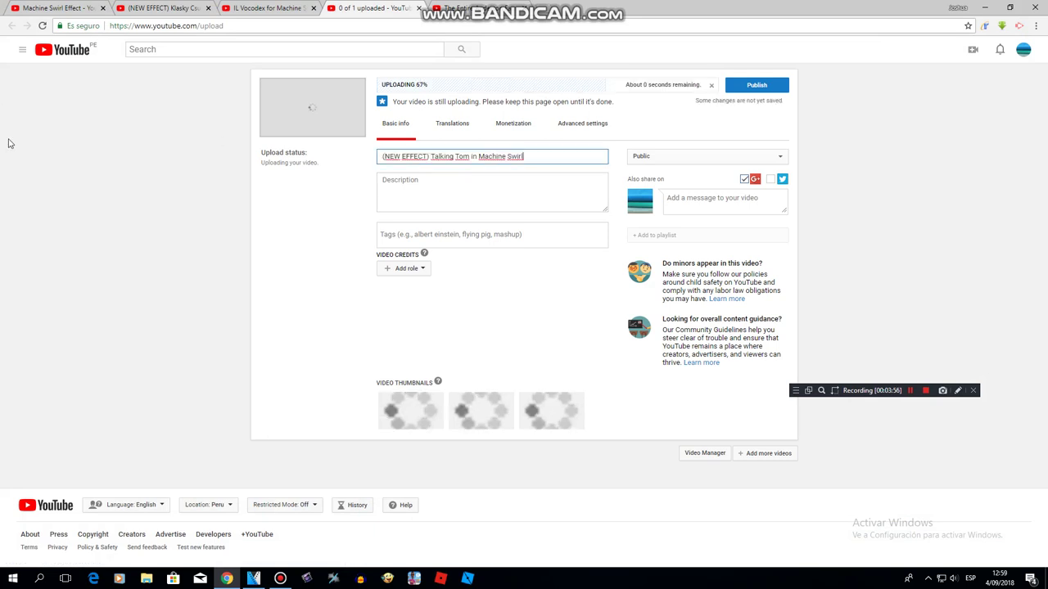
Step: Copy "Credit to anyone who owns their content in this video" from the Klasky Csupo reference video into the upload's description
click(184, 6)
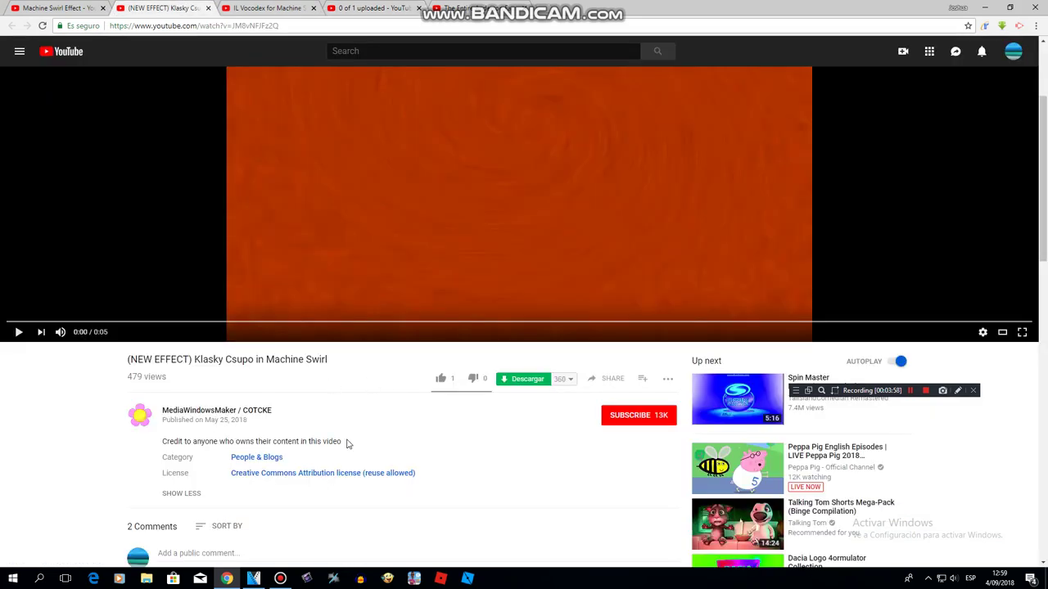
right_click(175, 443)
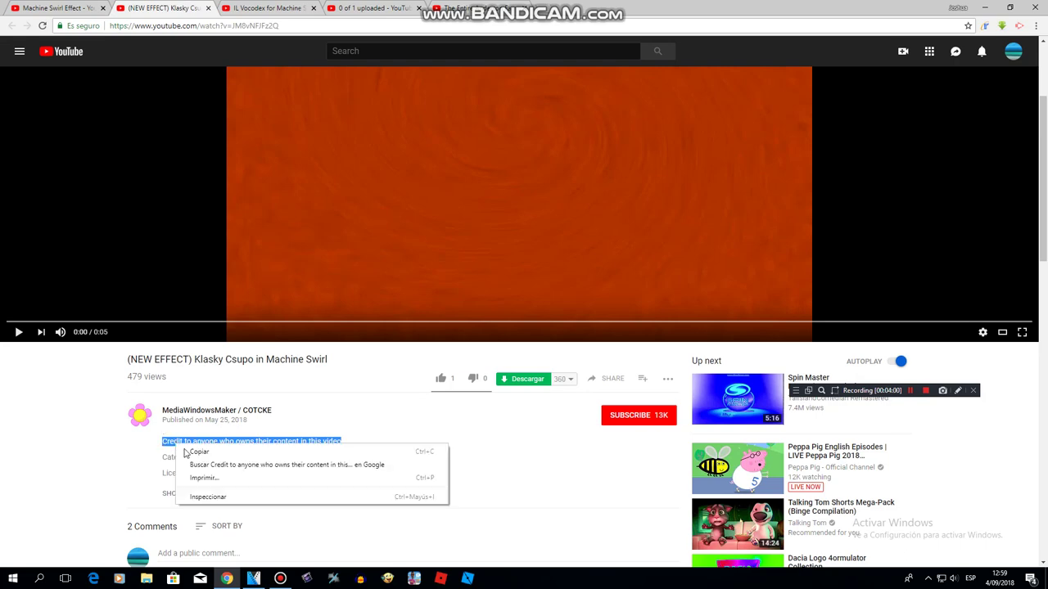
click(186, 455)
click(380, 7)
click(514, 212)
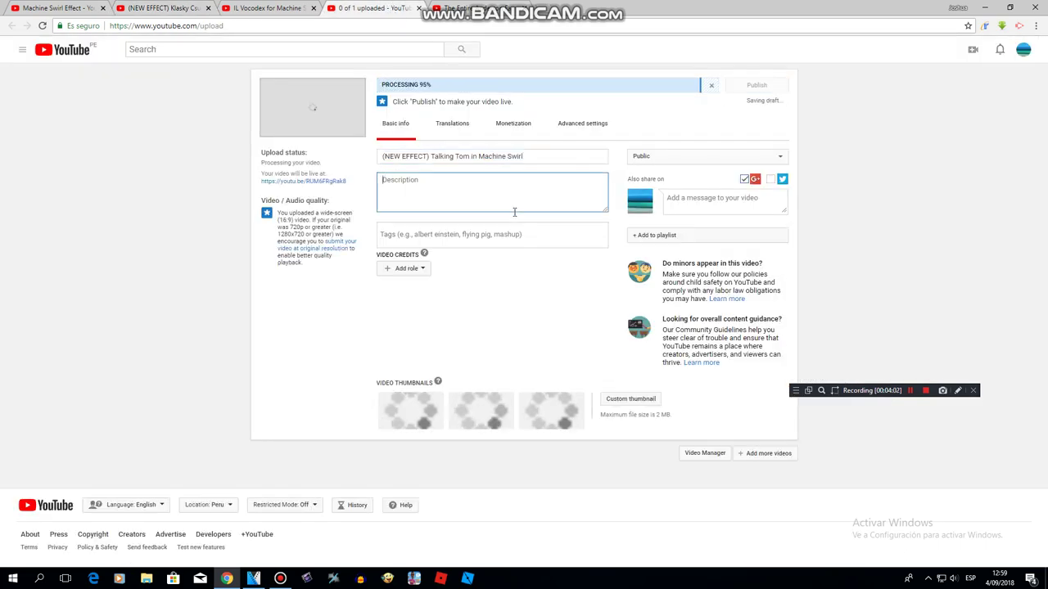
key(ctrl+v)
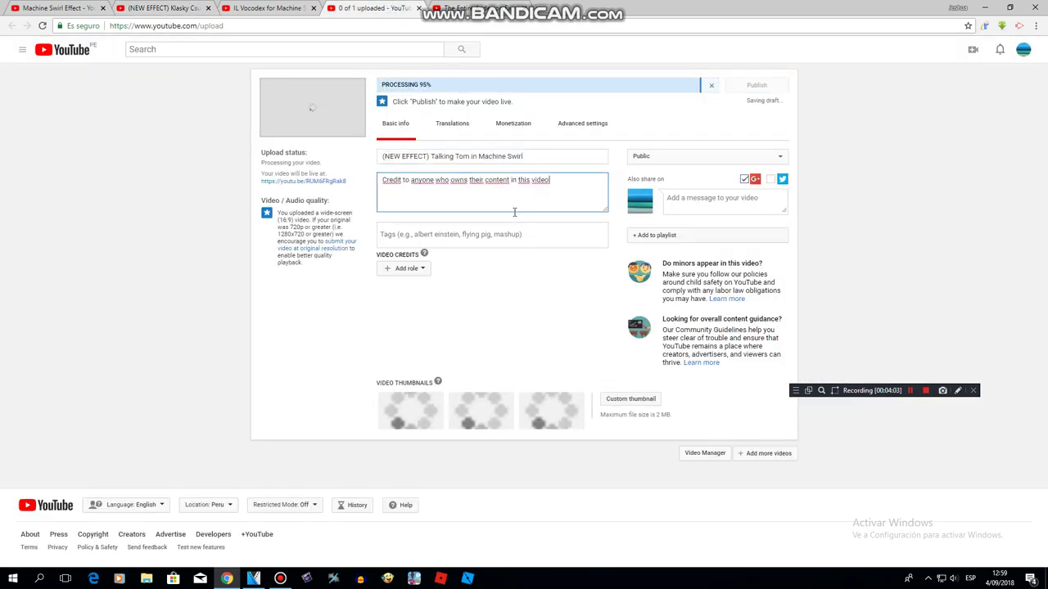
Step: Set the upload's category to People & Blogs, language to English and license to Creative Commons - Attribution, and allow comments
click(564, 136)
click(622, 173)
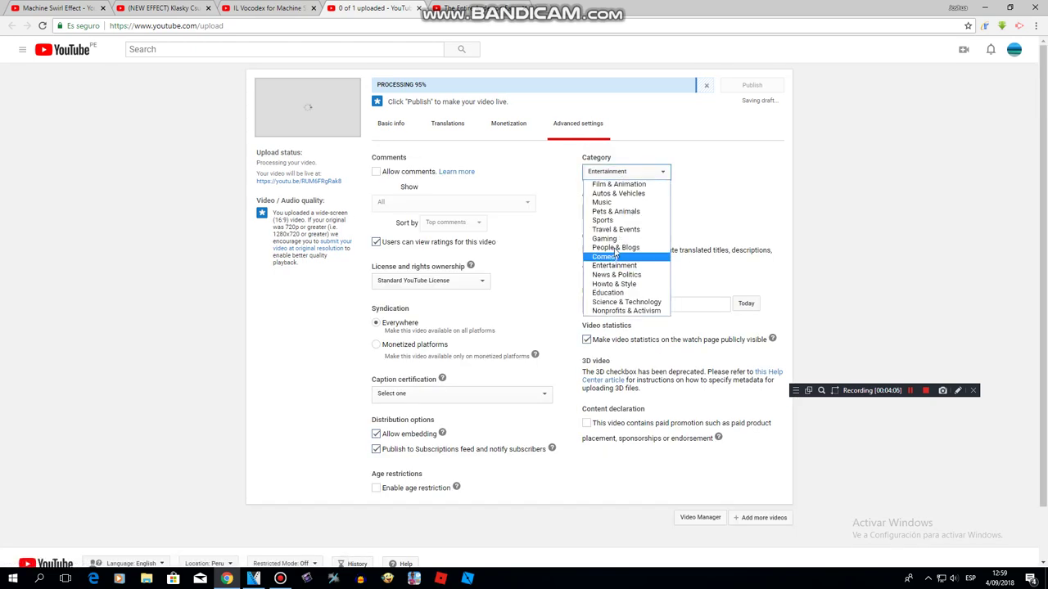
click(614, 247)
click(604, 212)
click(609, 230)
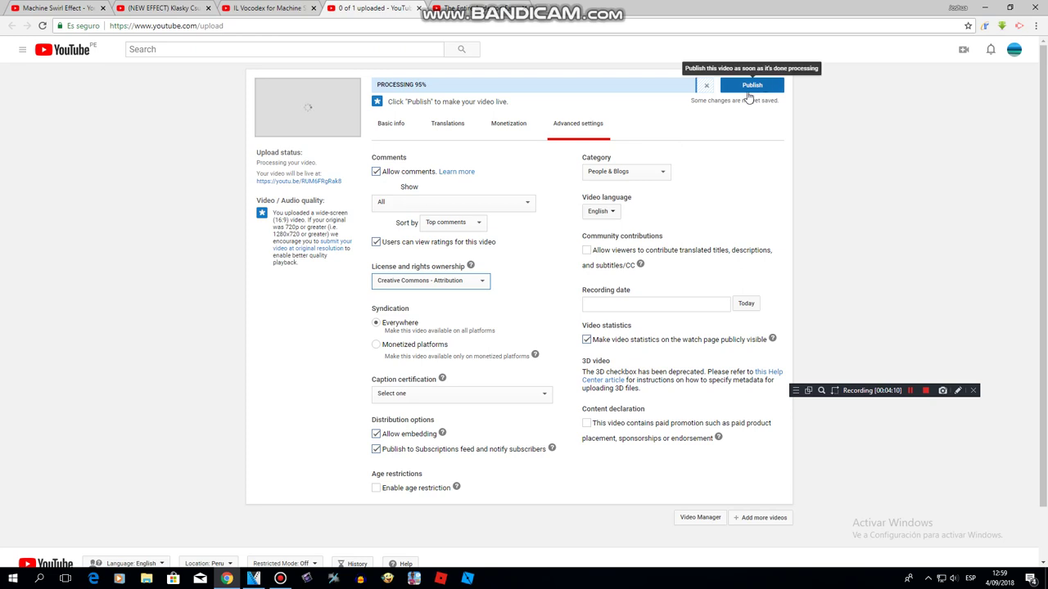
Step: Publish the uploaded video and open its watch page from the video link
click(762, 90)
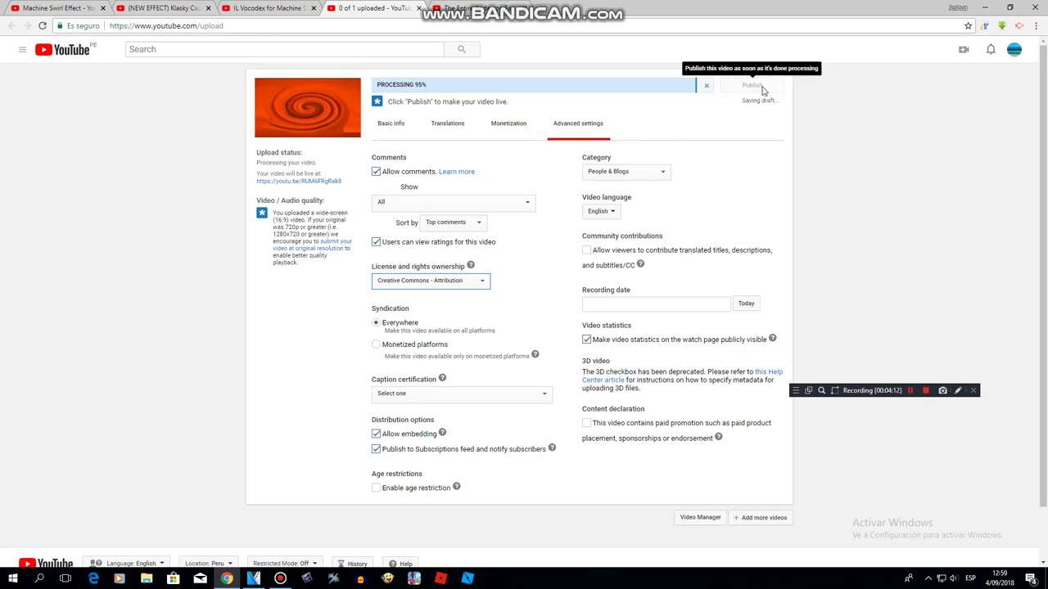
click(762, 90)
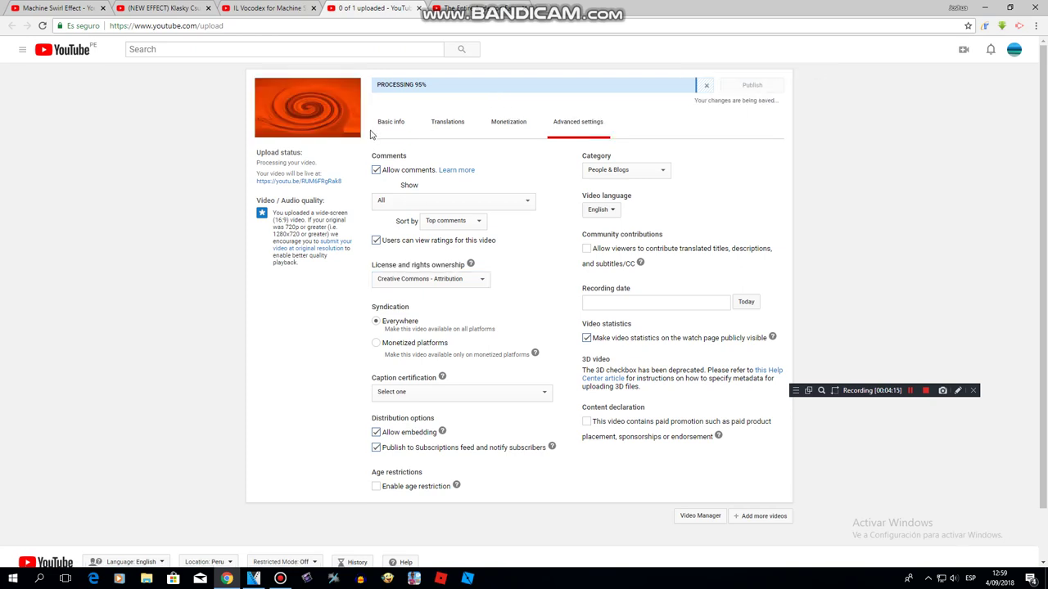
click(382, 124)
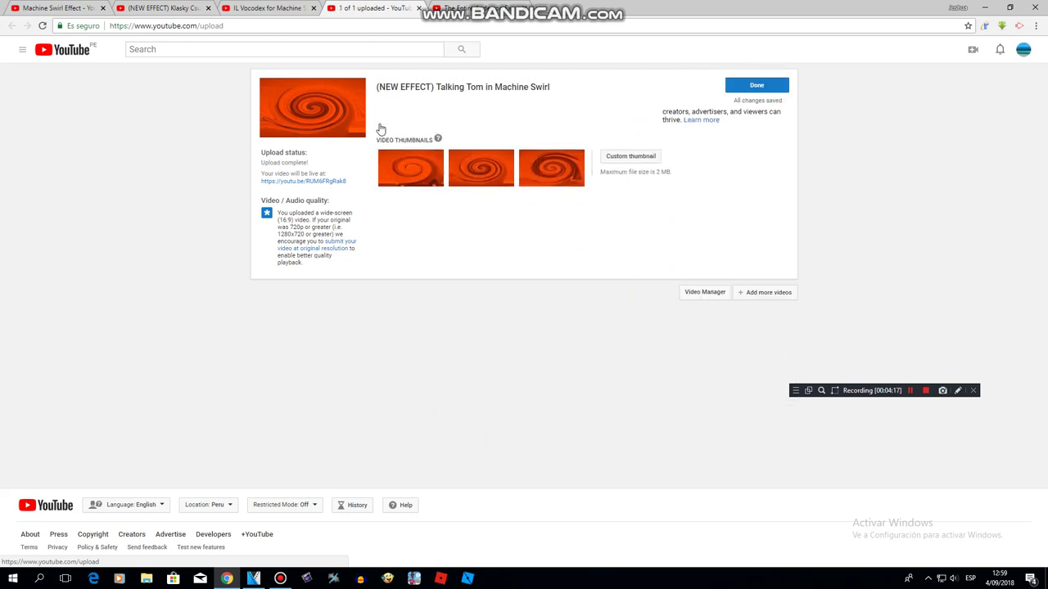
click(356, 122)
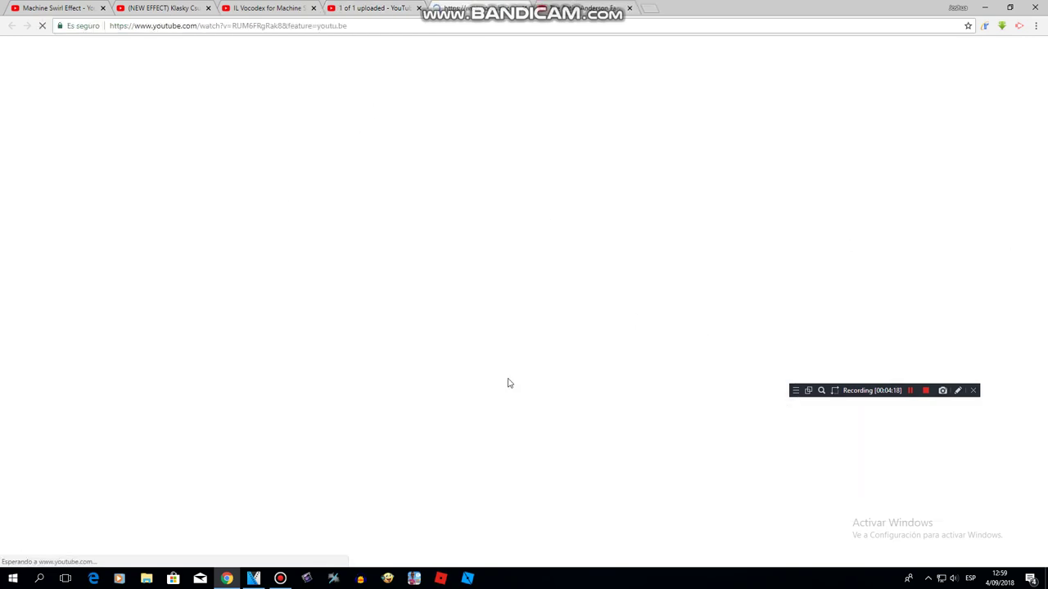